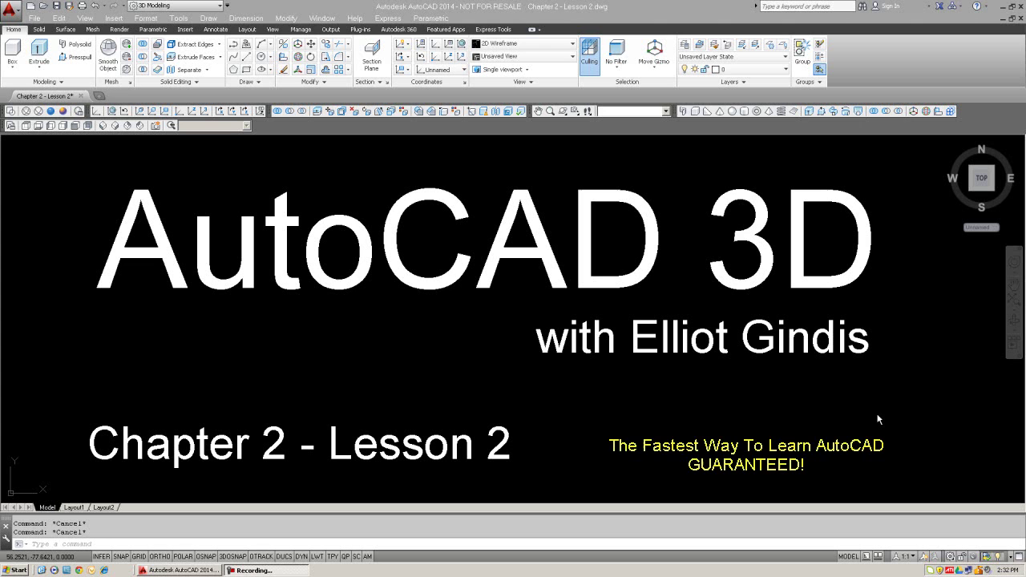
Step: Erase all the lesson title text with E and ALL
click(852, 413)
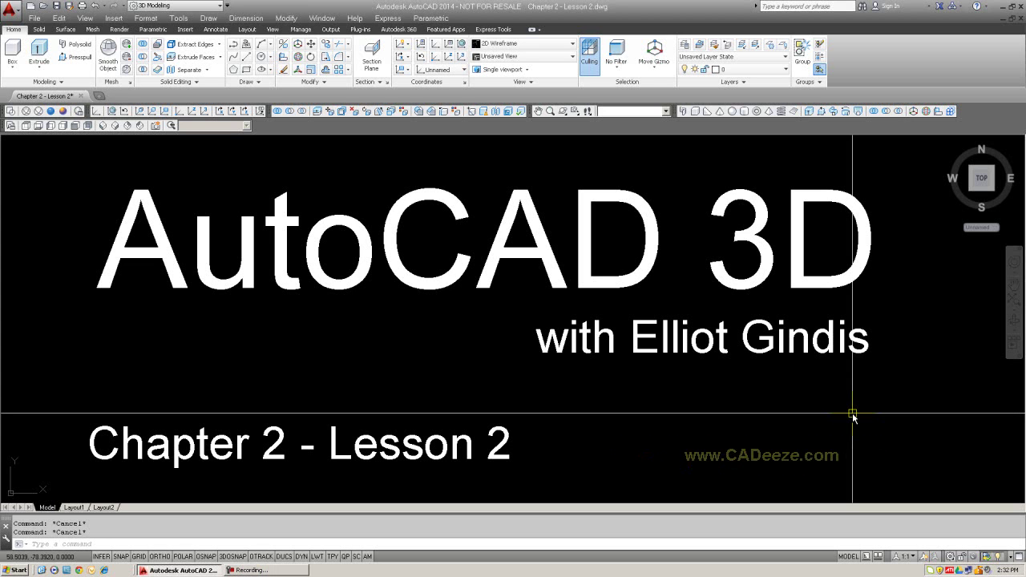
text(e)
key(Return)
text(all)
key(Return)
key(Return)
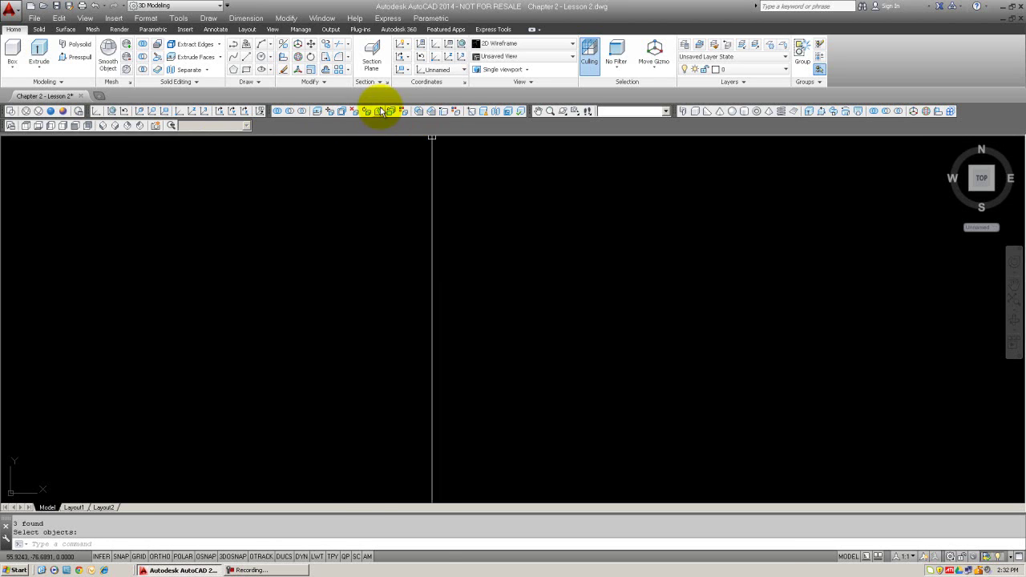
key(Escape)
Step: Turn on 3D toolbars such as Solid Editing and Visual Styles from the toolbar list
right_click(339, 110)
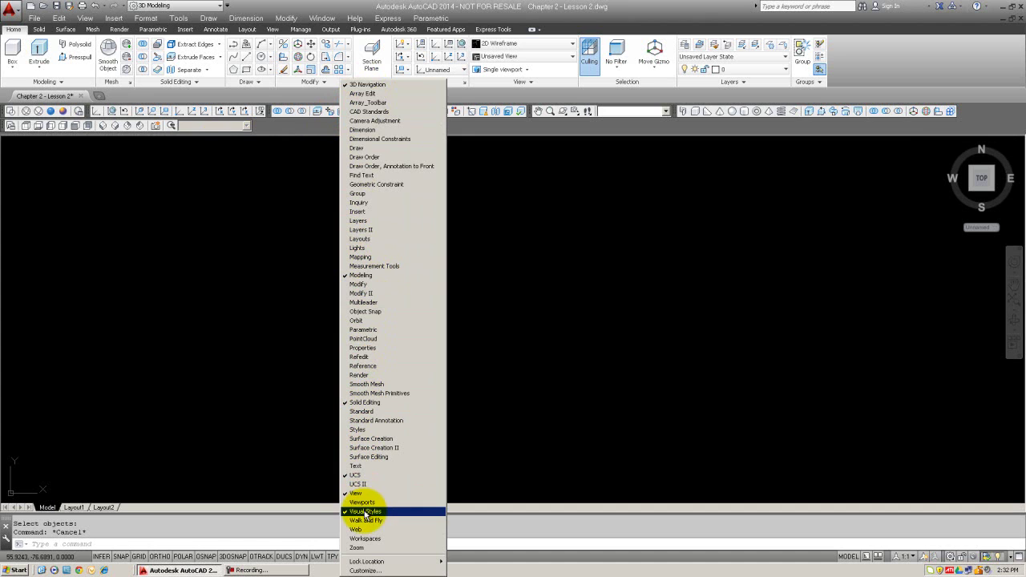
click(316, 382)
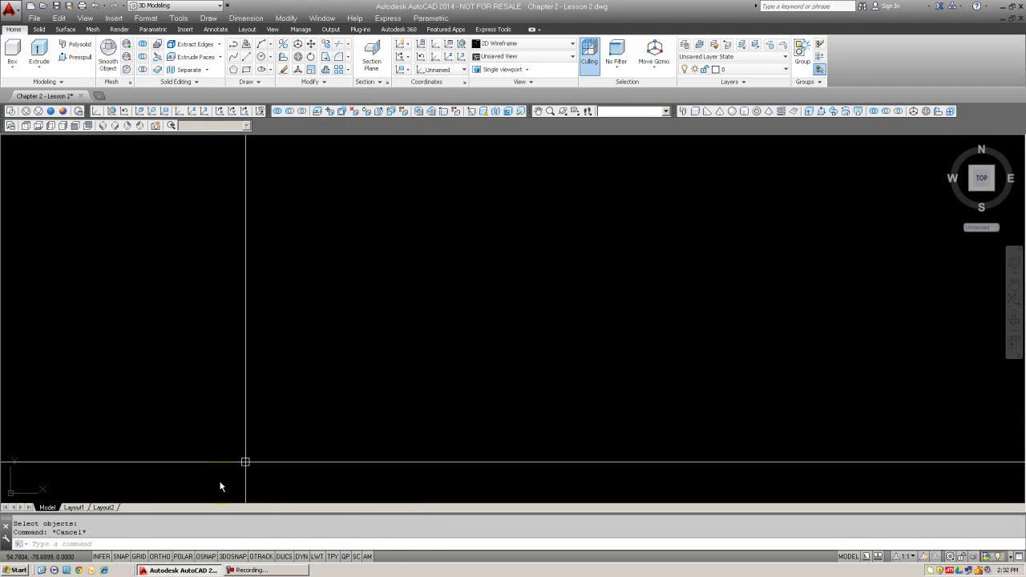
click(337, 537)
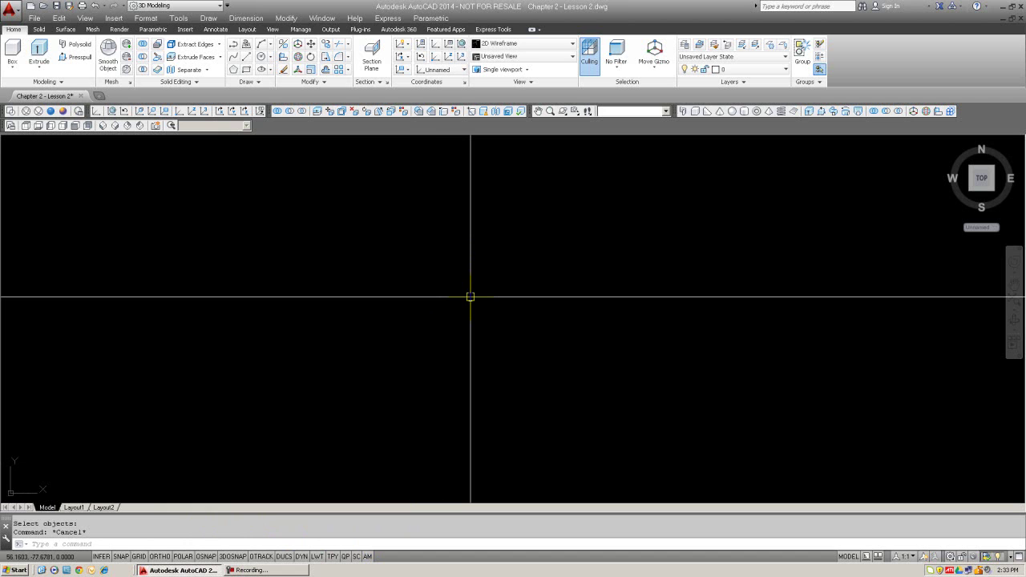
Step: Set the Drawing Units length type to Architectural
text(units)
key(Return)
click(442, 210)
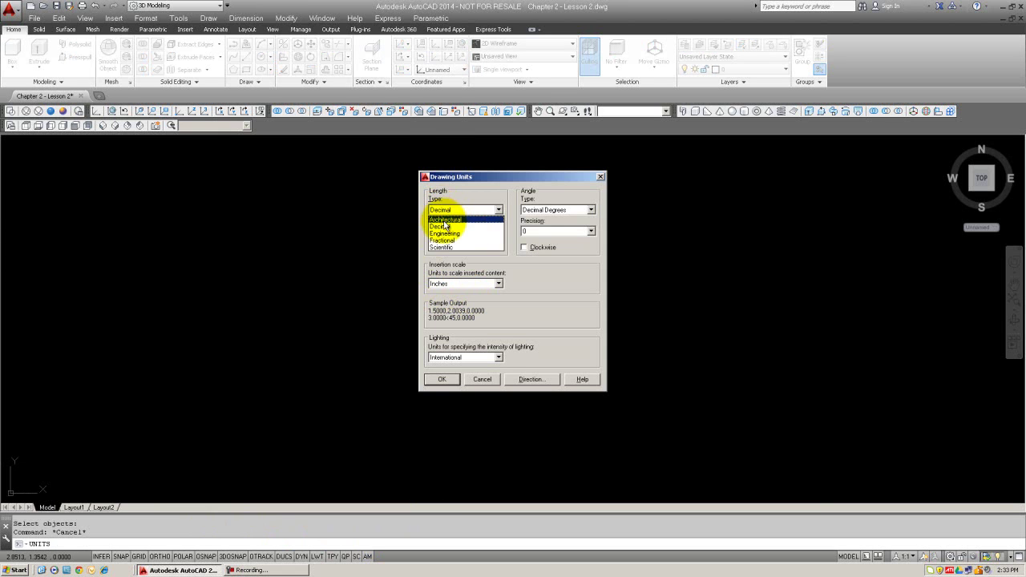
click(445, 221)
click(444, 380)
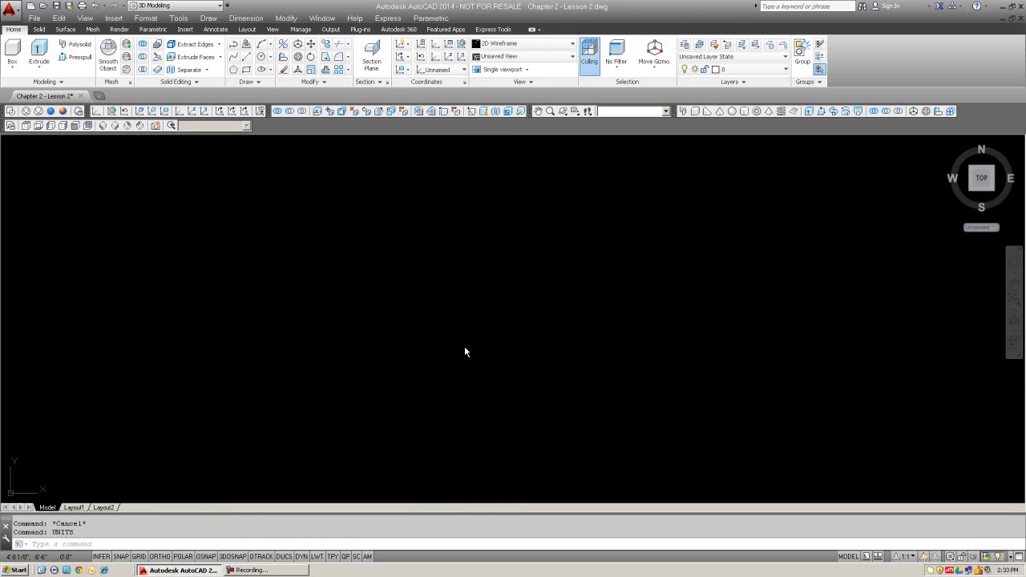
key(Escape)
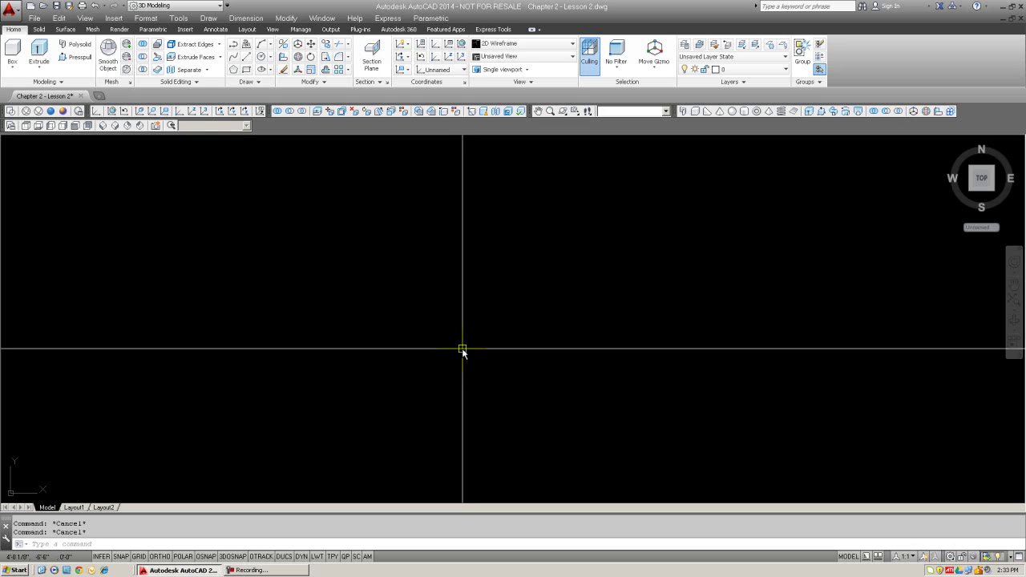
Step: Switch to a SW Isometric Conceptual view and draw a 2 by 3 rectangle
click(101, 125)
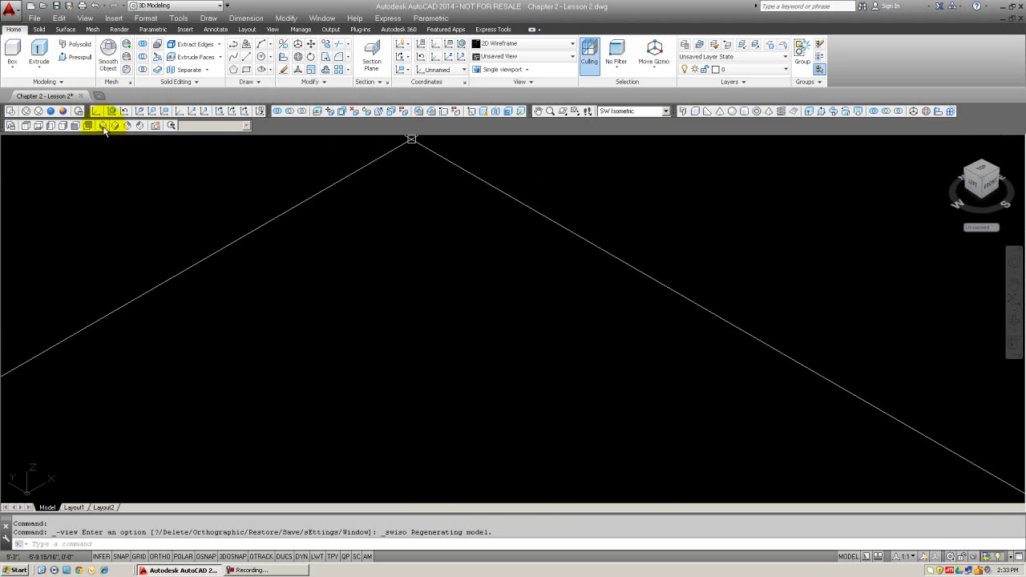
click(62, 112)
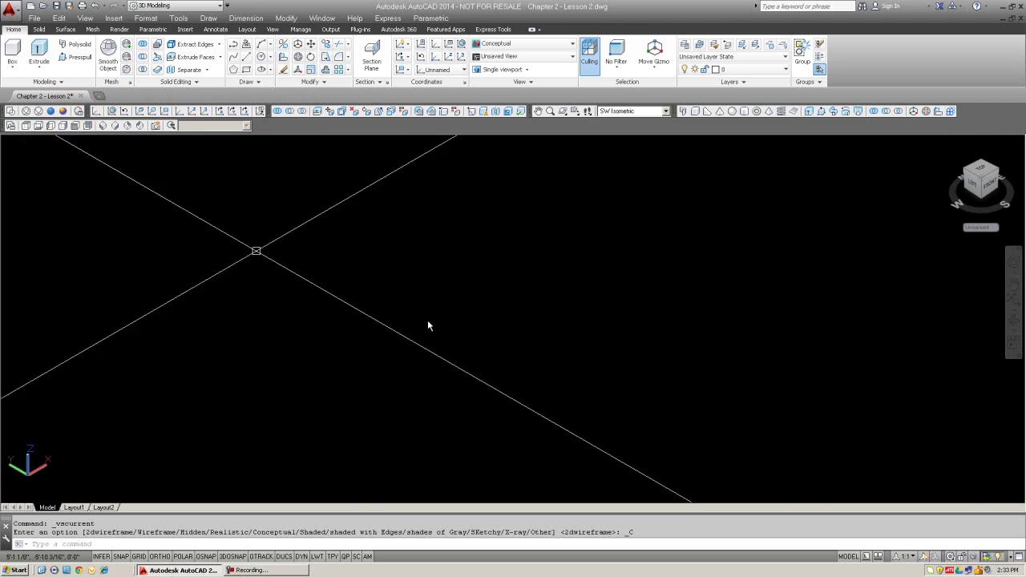
key(Escape)
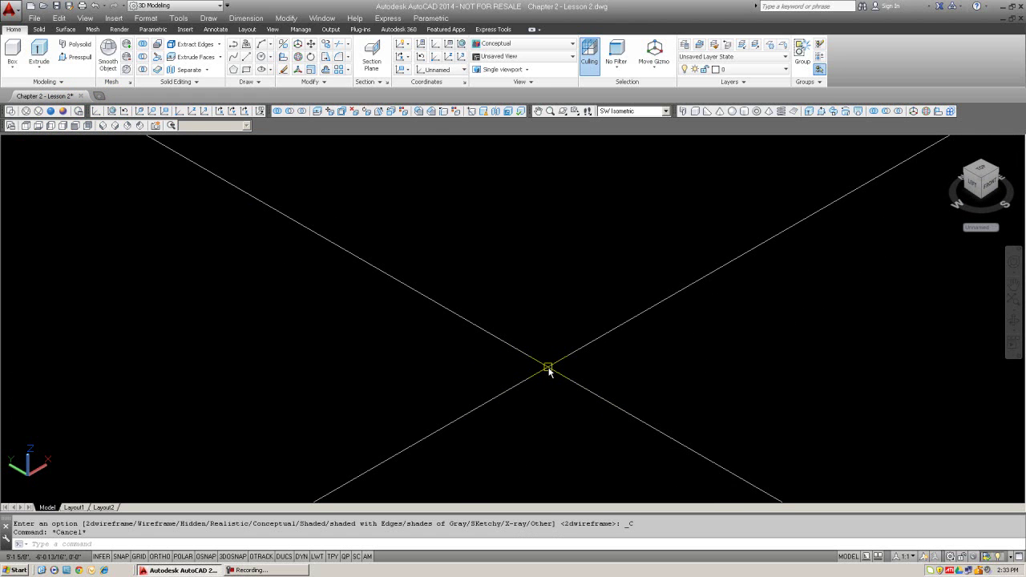
text(re)
key(Return)
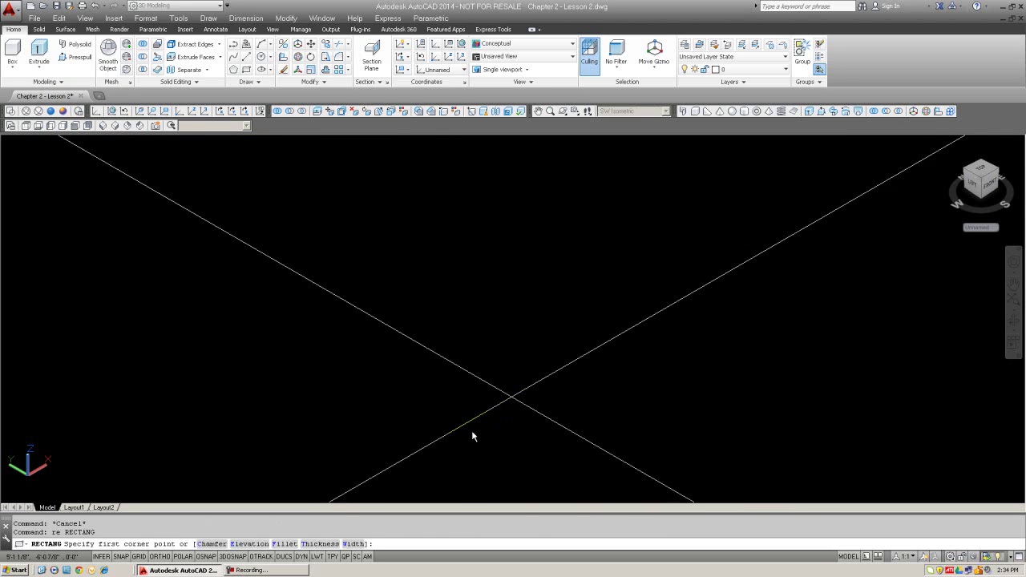
click(454, 426)
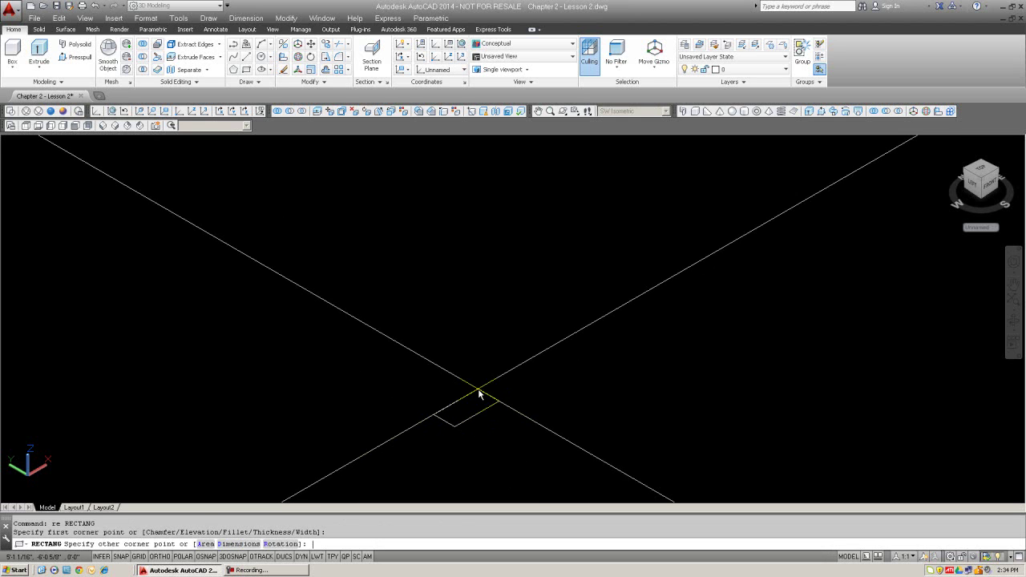
text(@2,3)
key(Return)
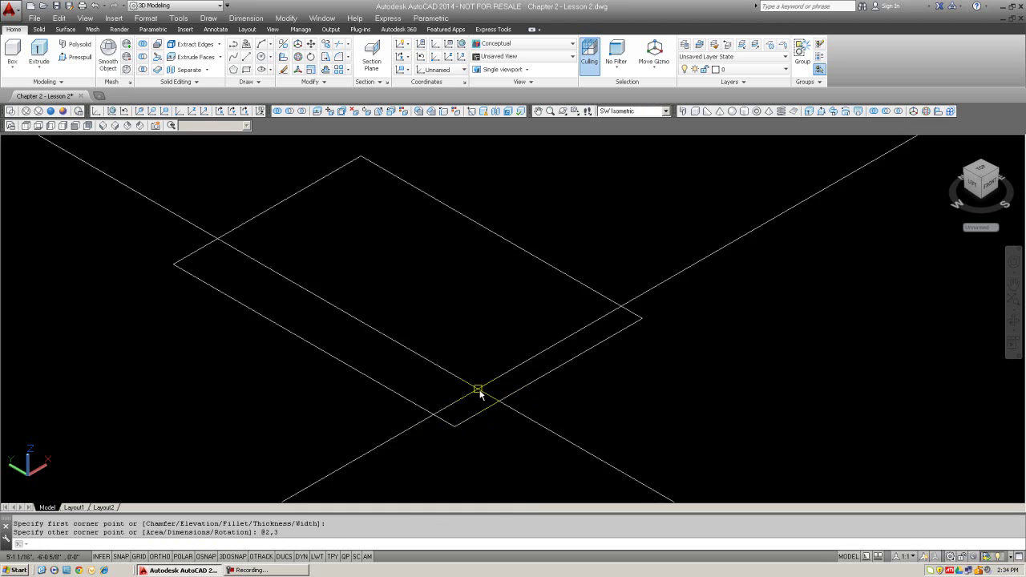
Step: Extrude the rectangle to a height of 4 to form a box
scroll(479, 391, down, 1)
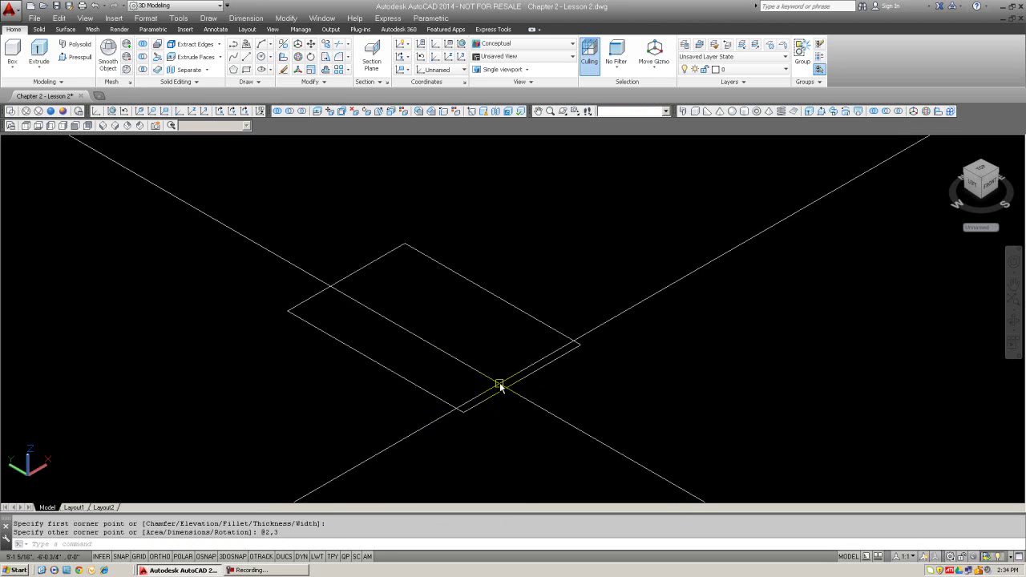
text(ext)
key(Return)
click(510, 385)
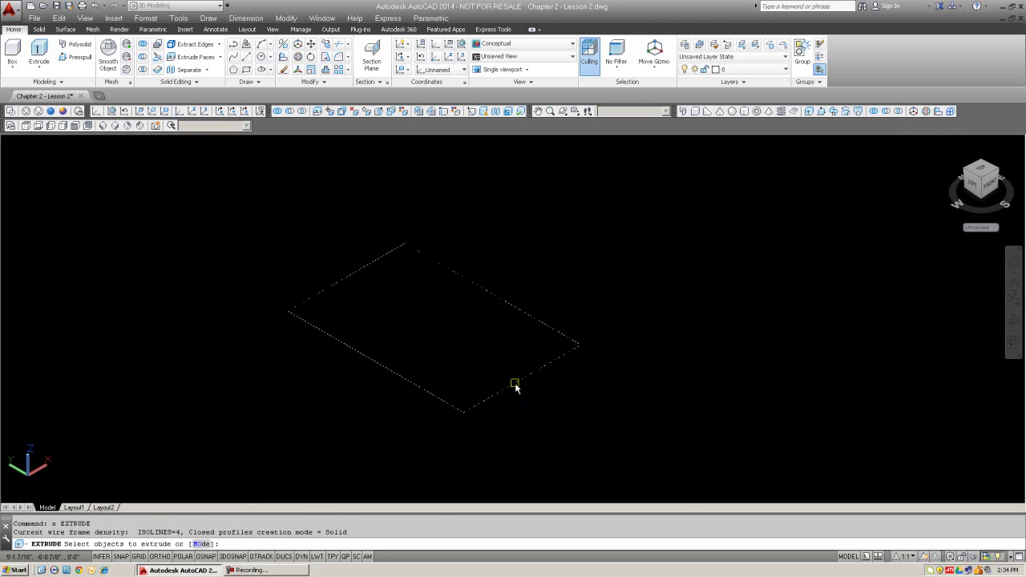
key(Return)
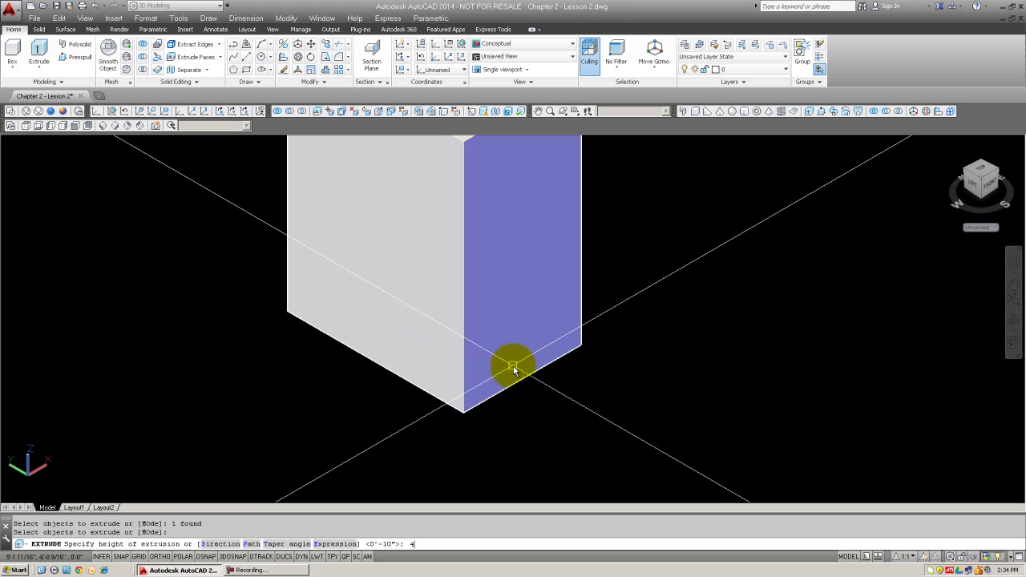
text(4)
key(Return)
scroll(517, 369, down, 3)
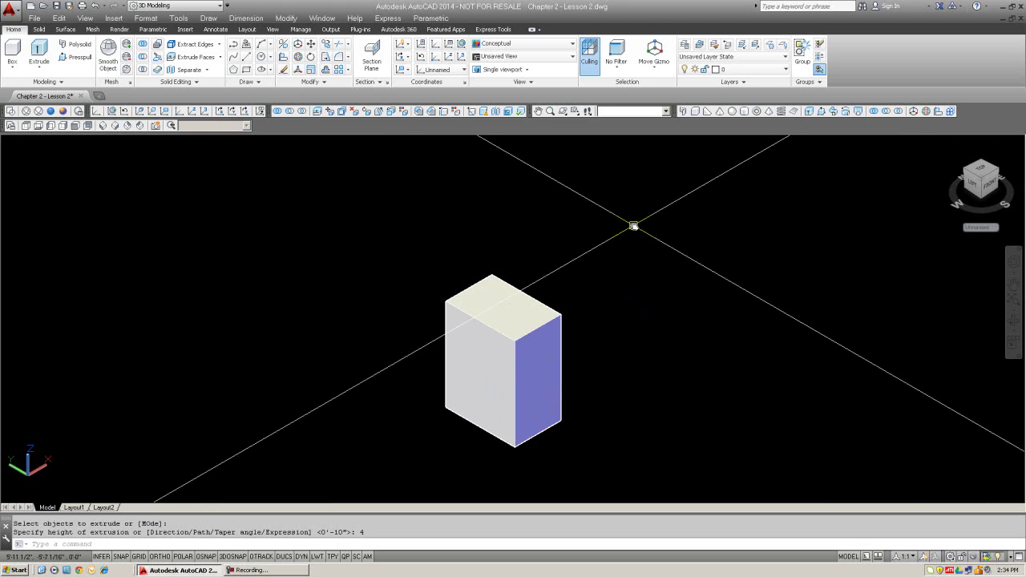
Step: Start a rectangular 3D Array of the box from the Modify menu
click(286, 17)
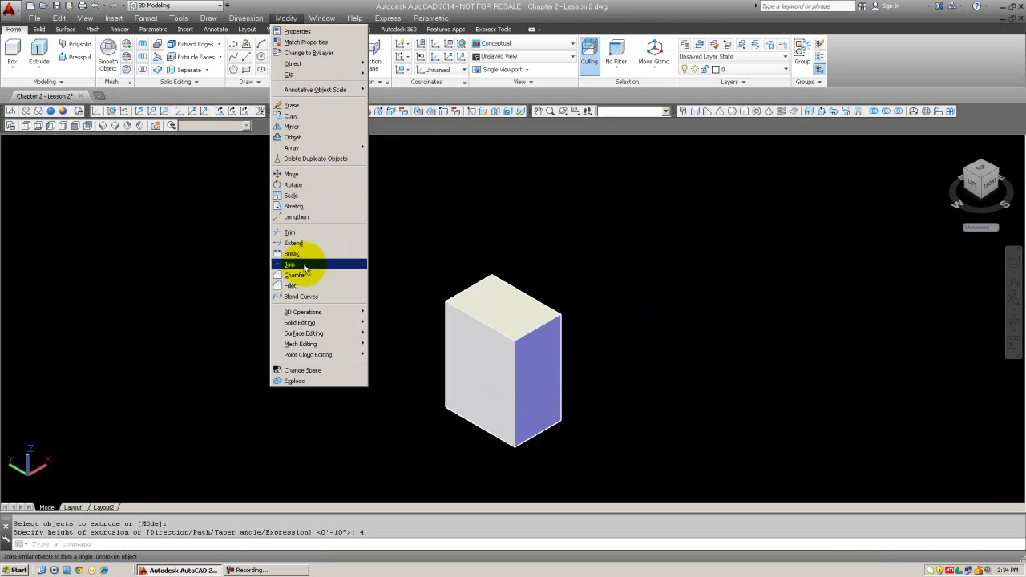
mouse_move(309, 311)
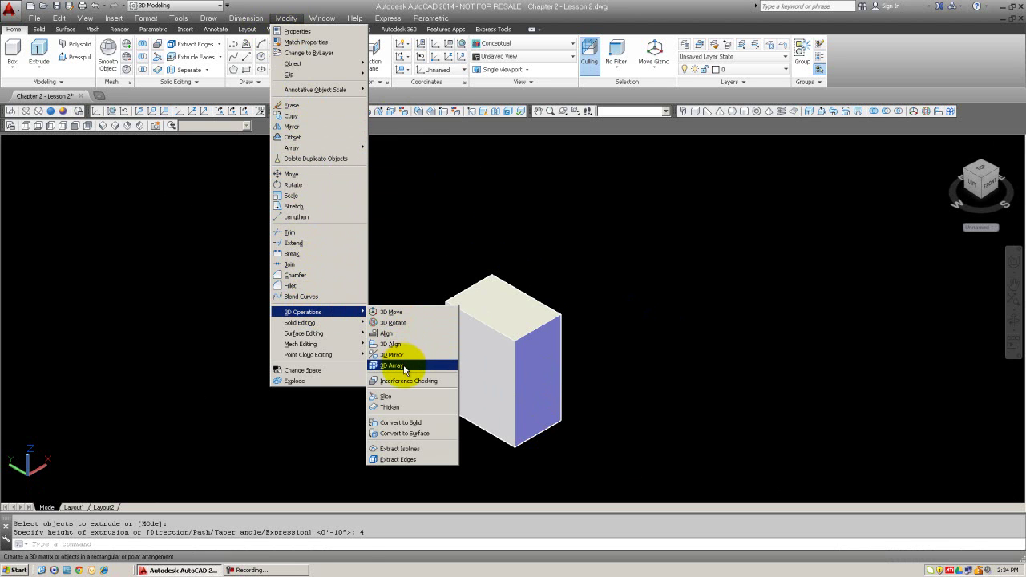
click(405, 366)
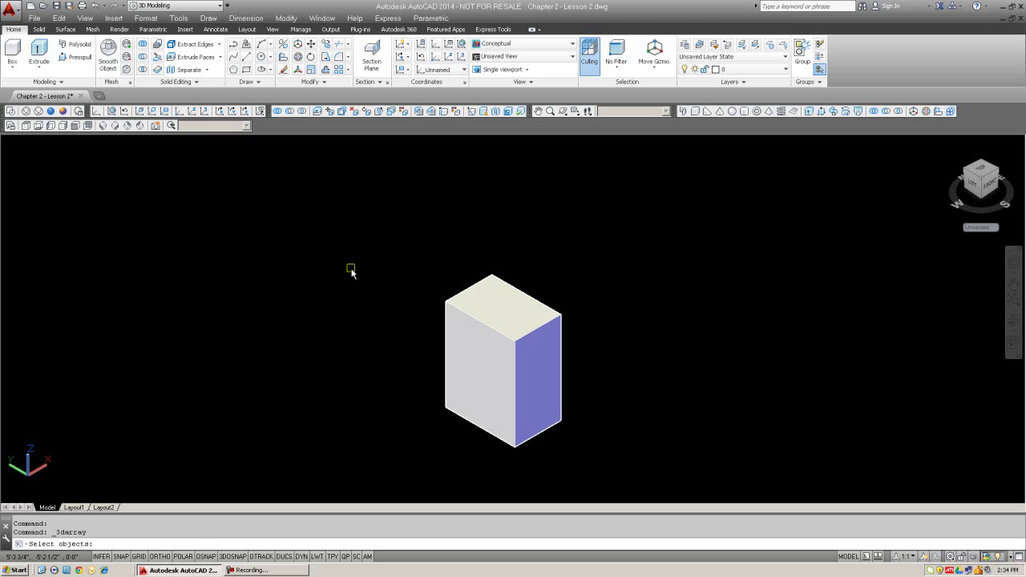
click(468, 290)
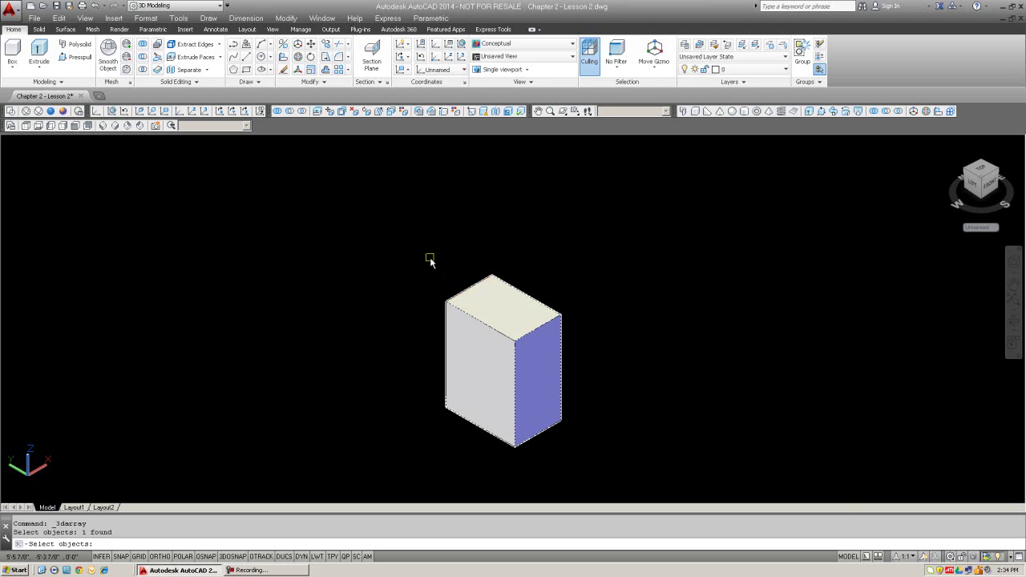
key(Return)
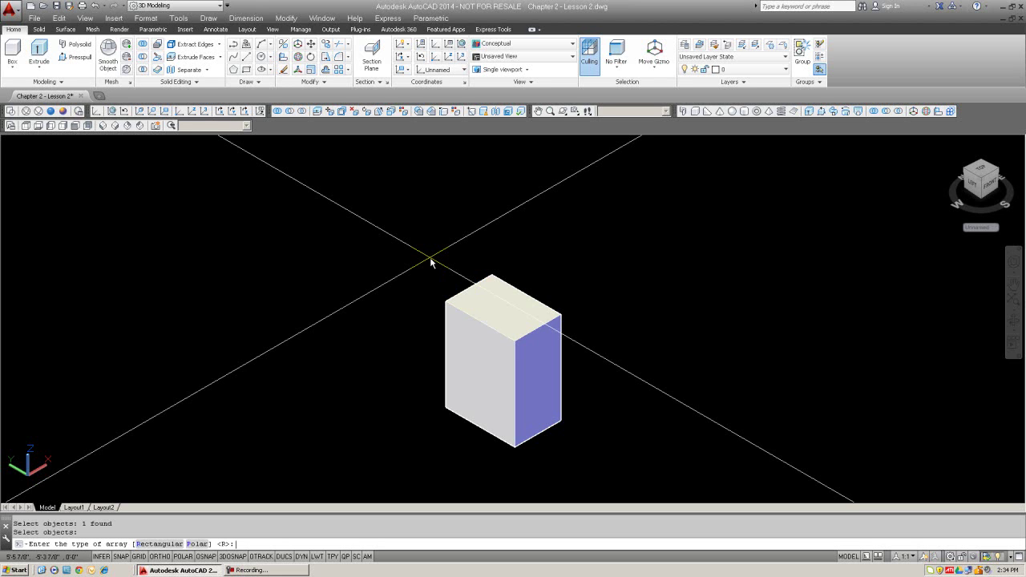
text(r)
key(Return)
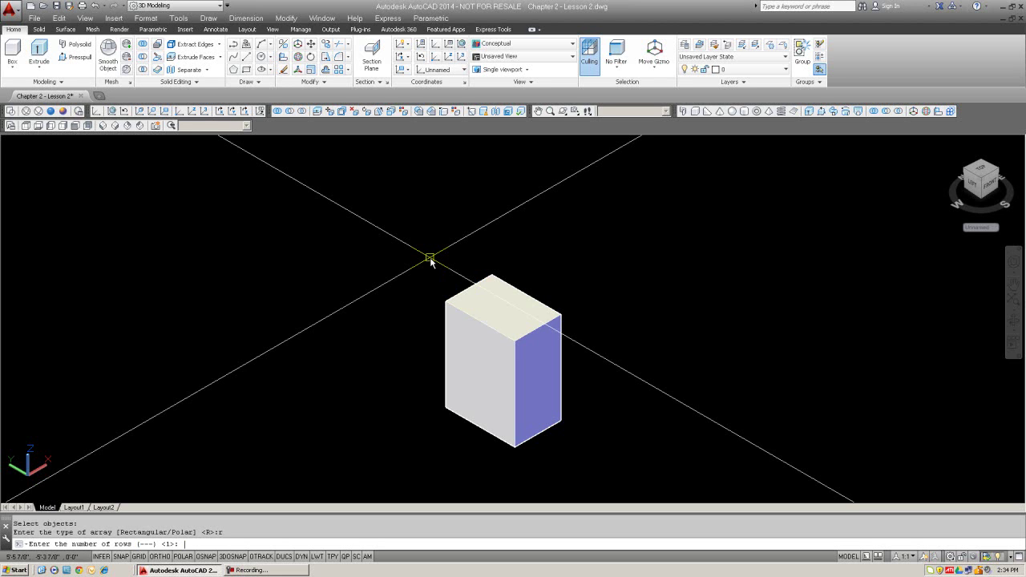
Step: Set the array to 5 rows, 5 columns and 5 levels, with Ortho on
text(5)
key(Return)
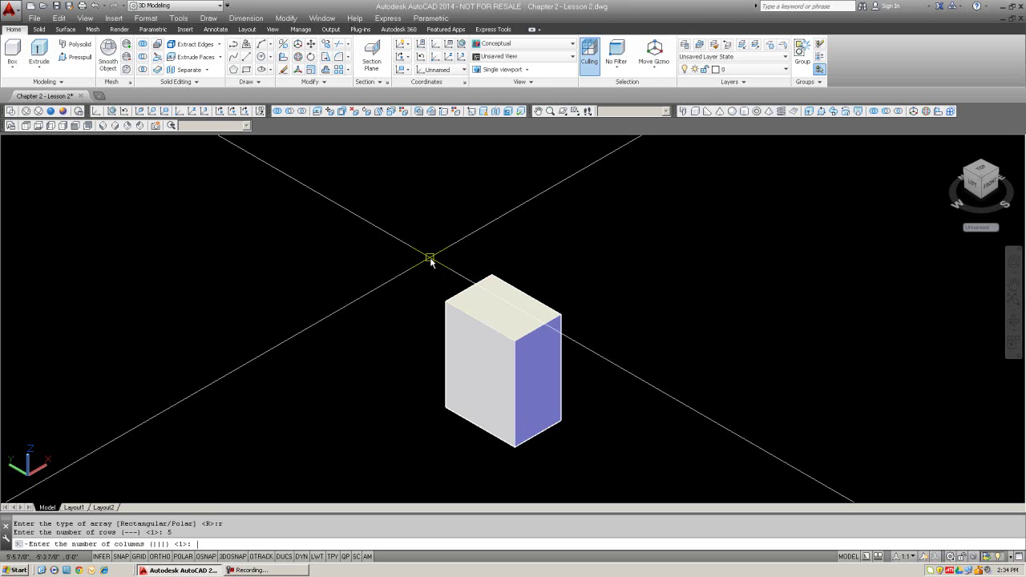
text(5)
key(Return)
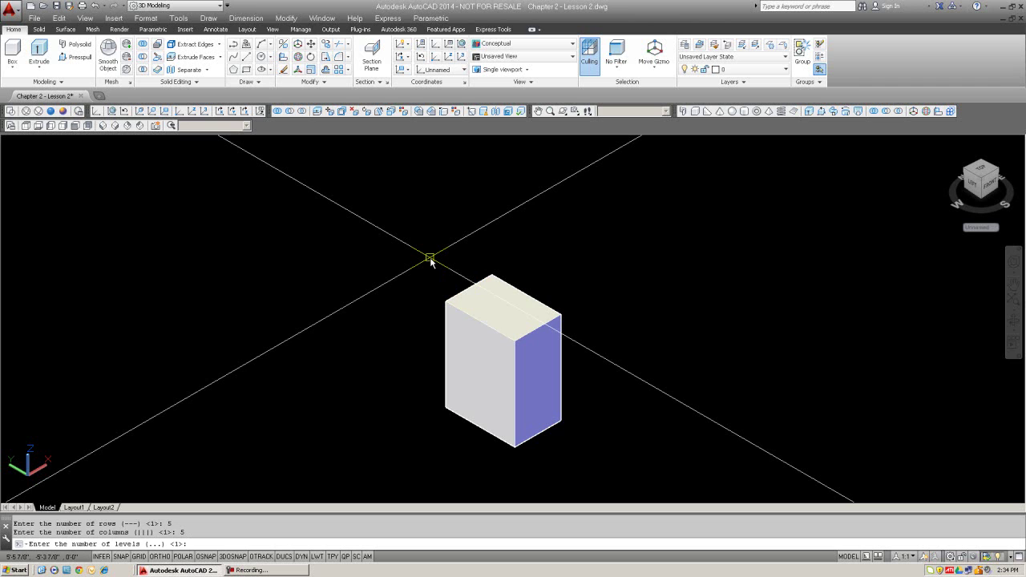
text(5)
key(F8)
key(Return)
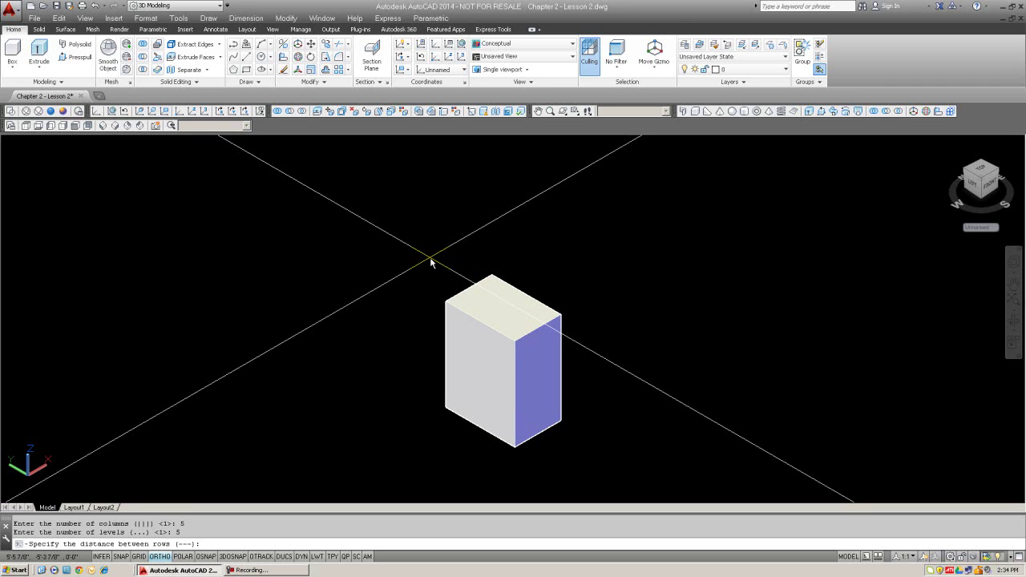
Step: Space rows, columns and levels 10 apart to create the array
text(10)
key(Return)
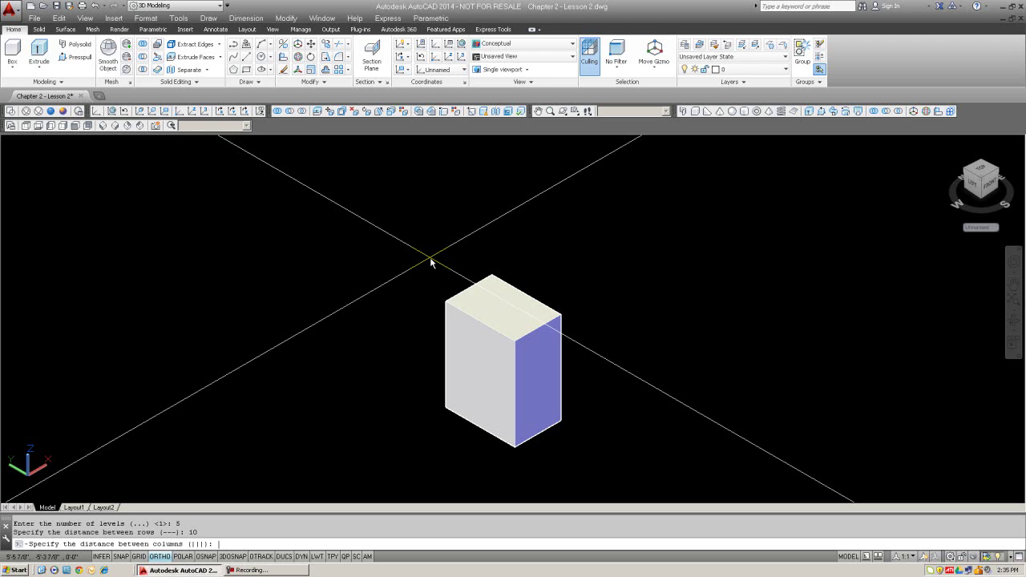
text(10)
key(Return)
text(10)
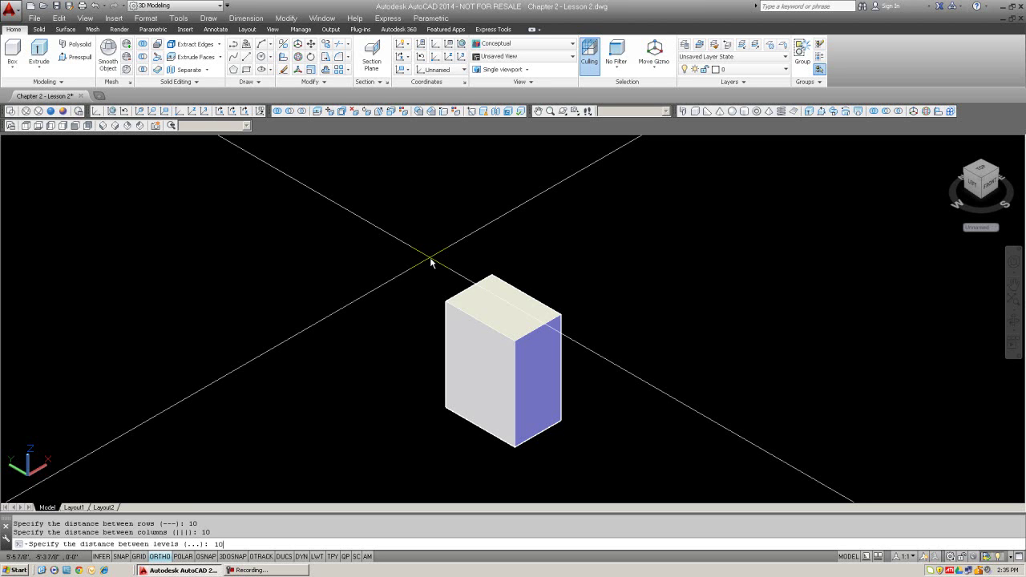
key(Return)
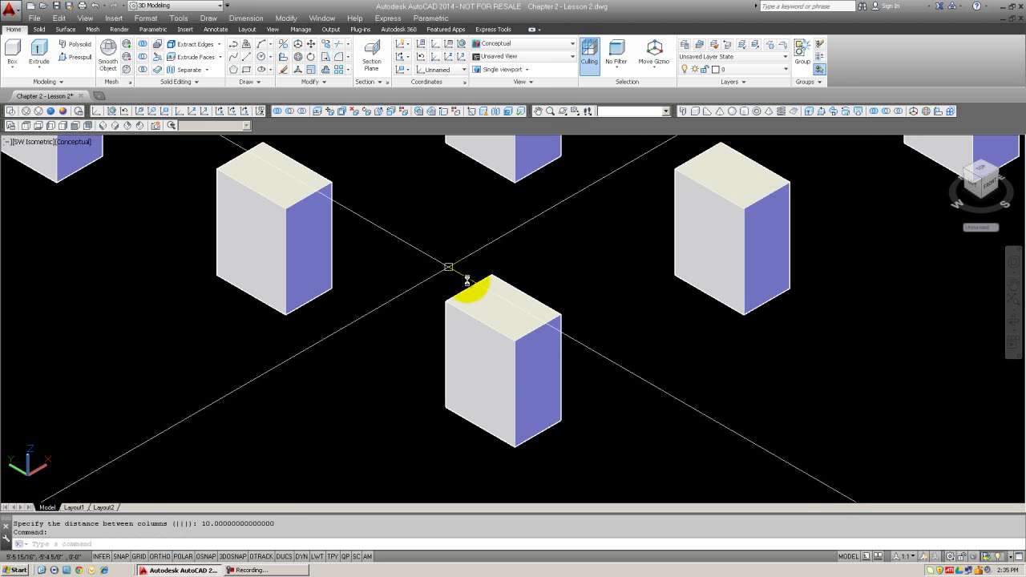
Step: Zoom out, centre the 125-box array, and free-orbit around it
scroll(488, 293, down, 4)
scroll(499, 294, down, 5)
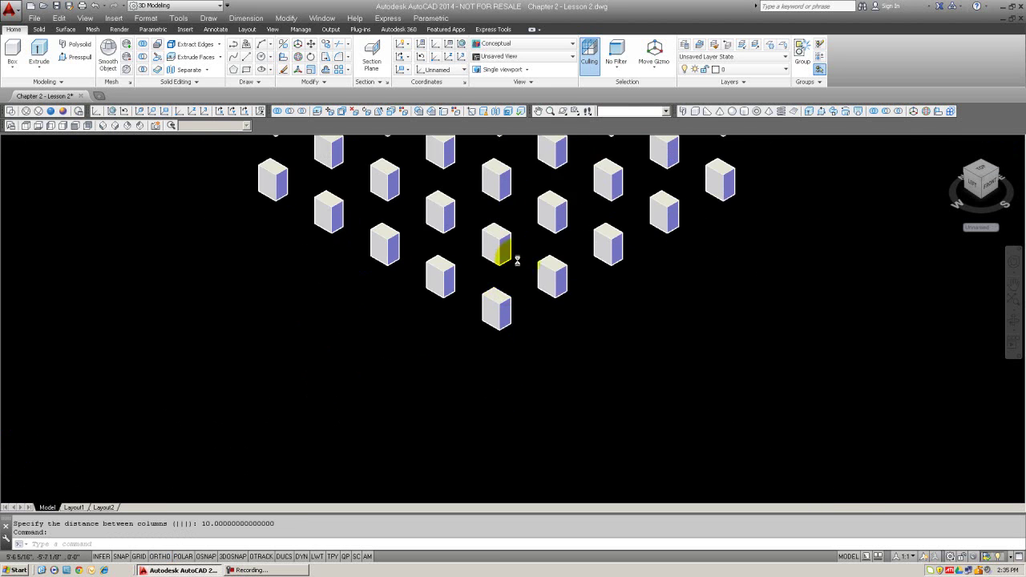
middle_drag(521, 297, 502, 380)
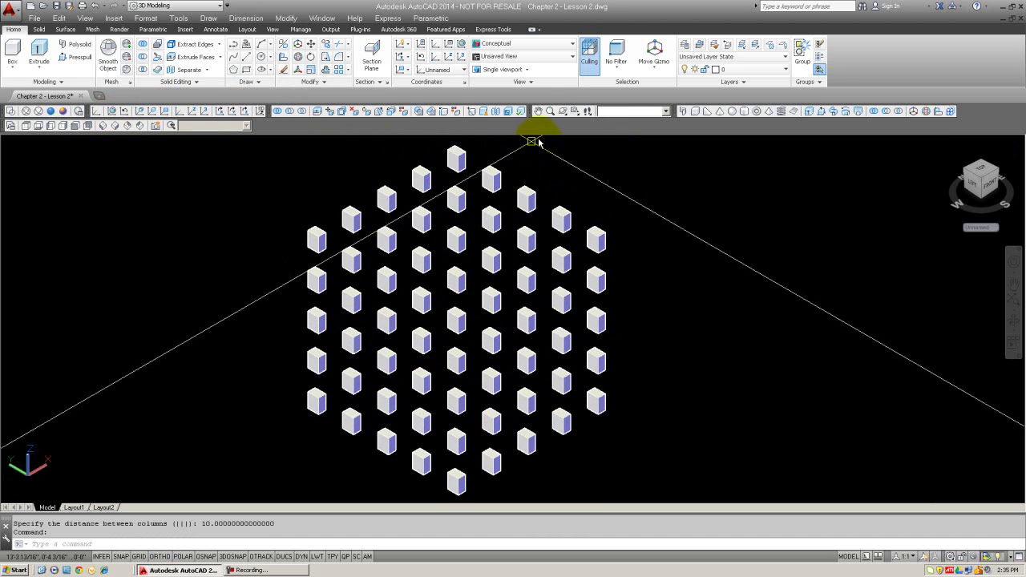
click(563, 111)
drag(495, 319, 475, 275)
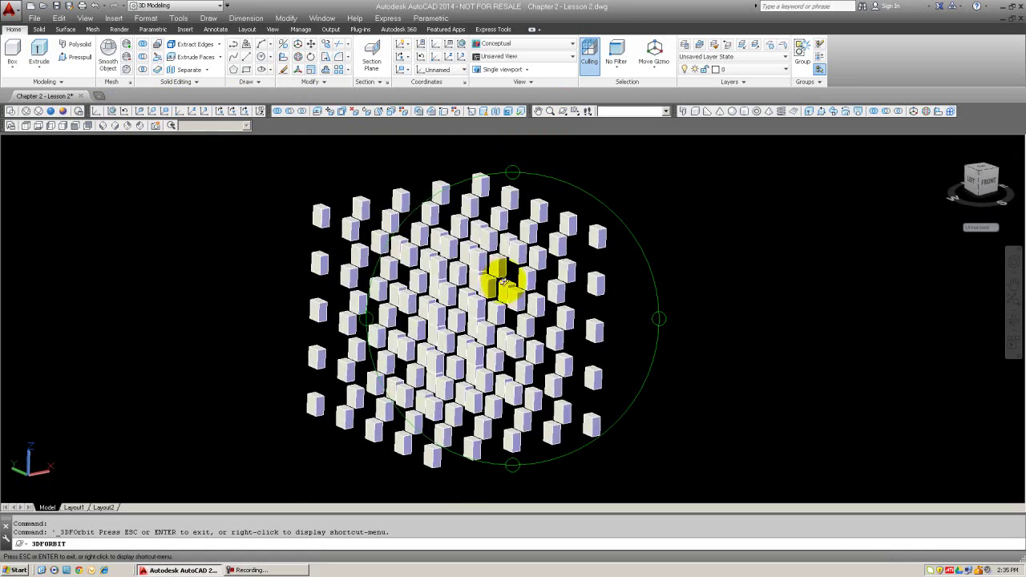
drag(500, 305, 457, 298)
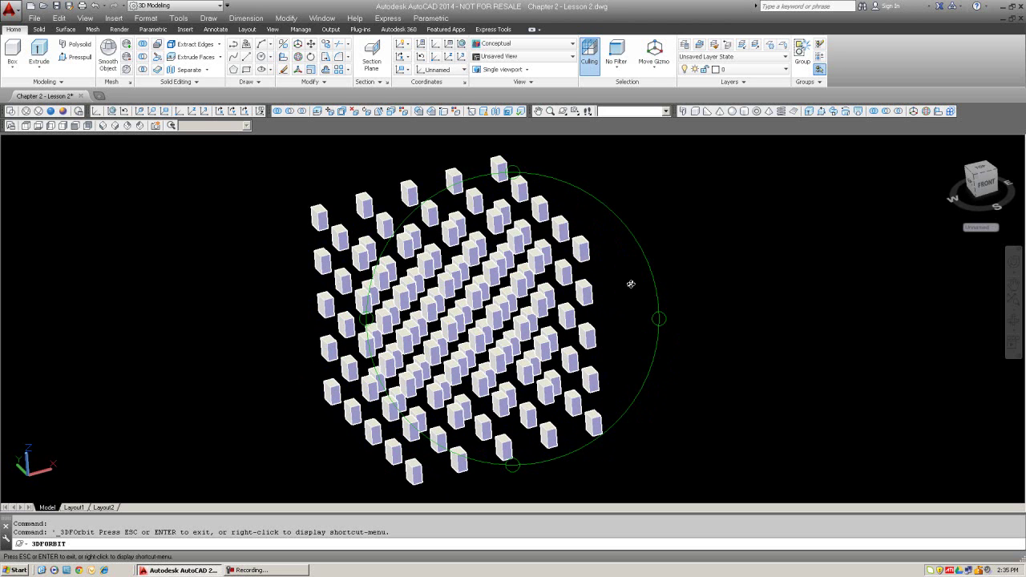
drag(588, 260, 543, 172)
key(Escape)
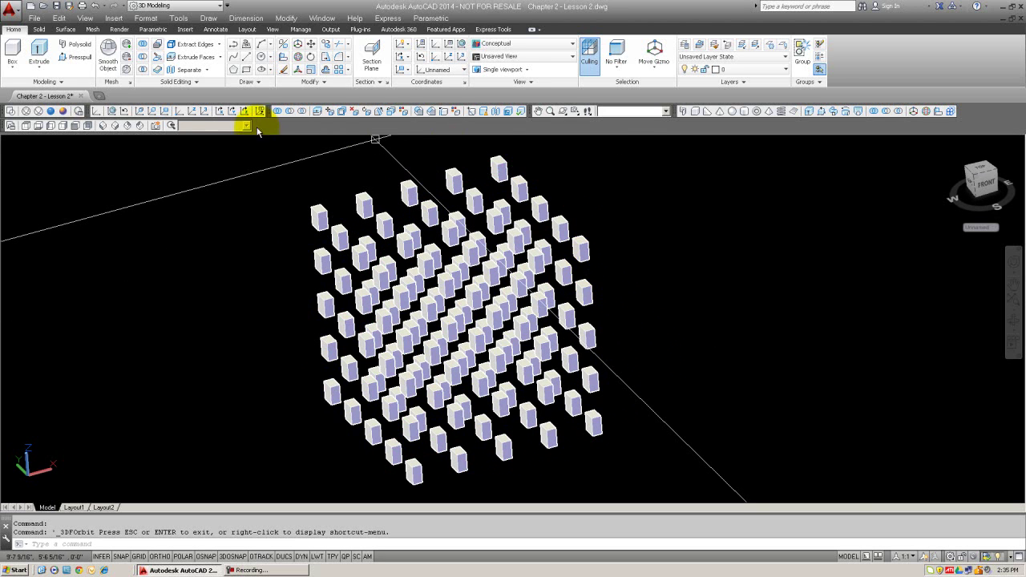
Step: Return to SW Isometric and erase all boxes with a window selection
click(102, 126)
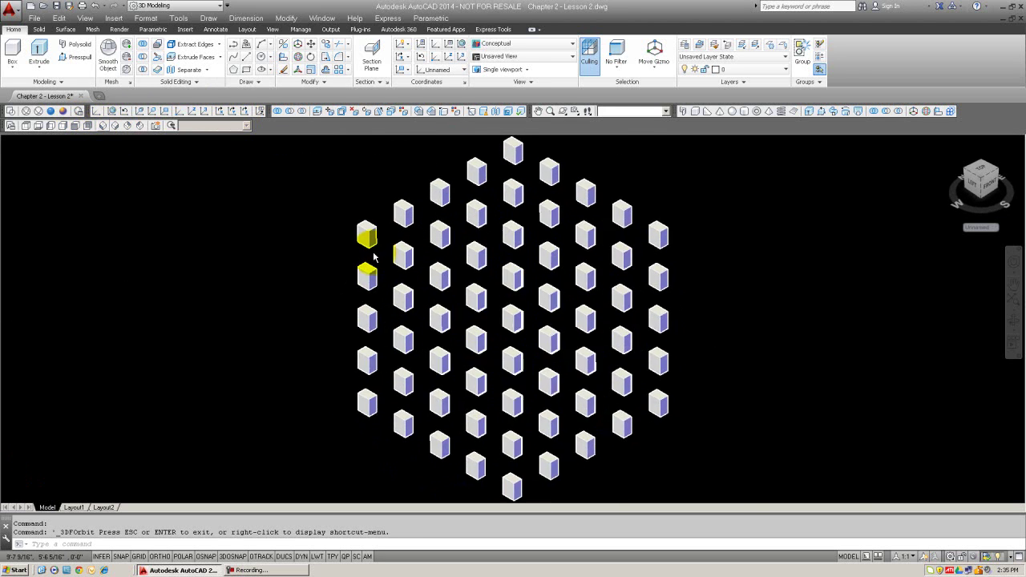
text(E)
key(Return)
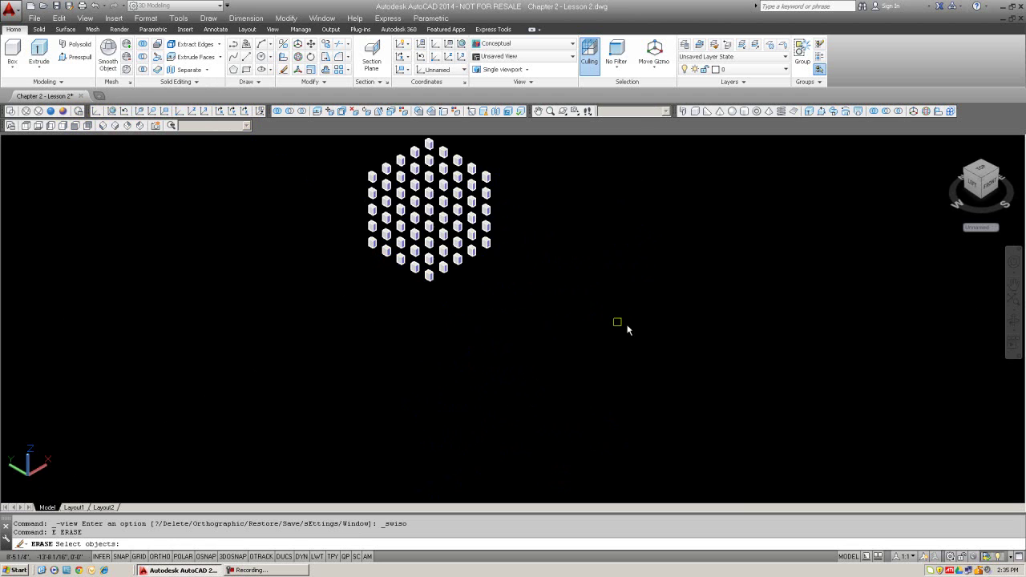
click(631, 323)
click(297, 144)
key(Return)
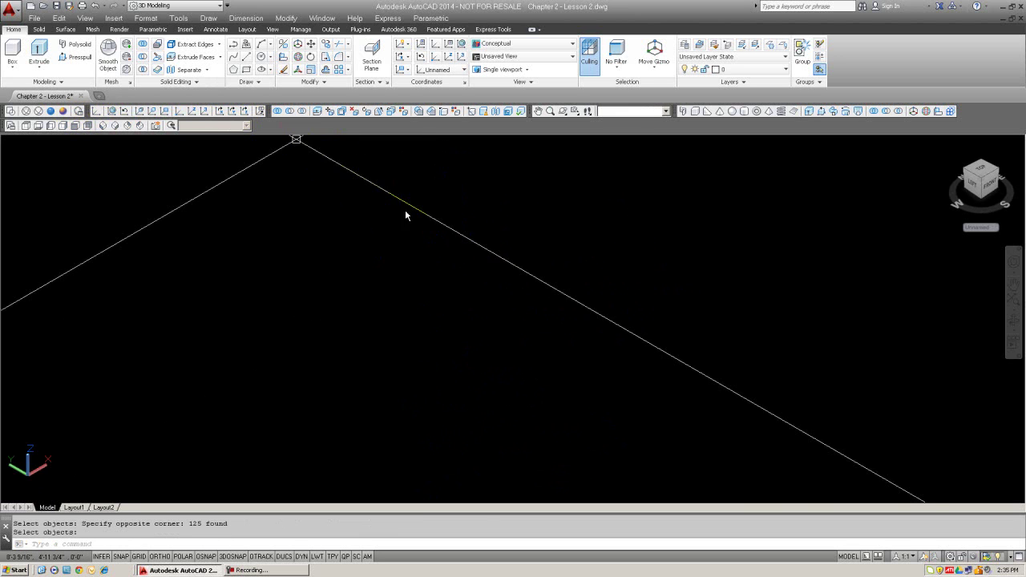
key(Escape)
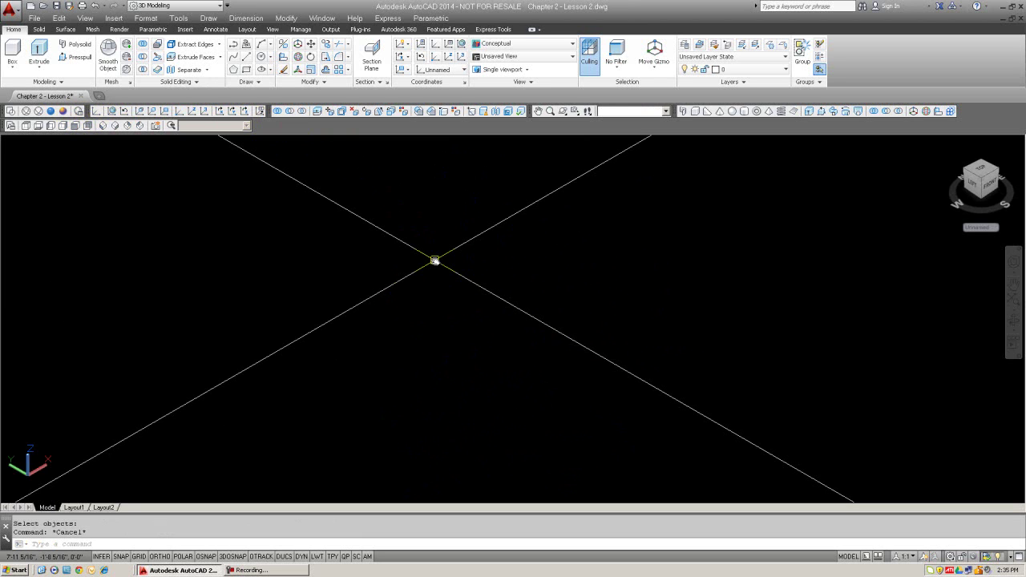
mouse_move(435, 261)
middle_down()
mouse_move(521, 270)
mouse_move(550, 266)
mouse_move(548, 242)
mouse_move(595, 239)
mouse_move(538, 261)
mouse_move(522, 320)
middle_up()
Step: Rotate the UCS 90° about X and draw a diameter-5 circle at the origin
text(ucs)
key(Return)
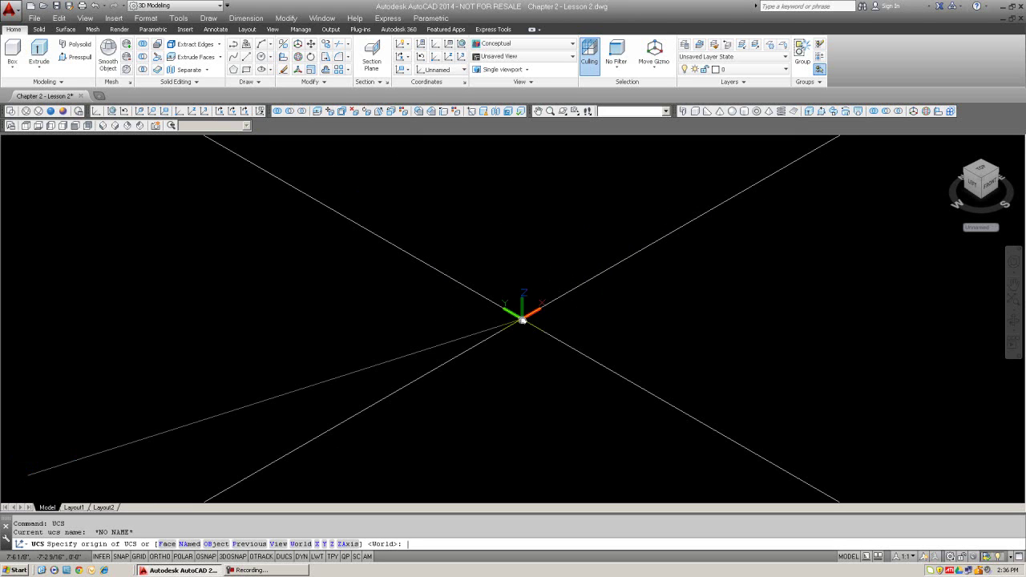
text(x)
key(Return)
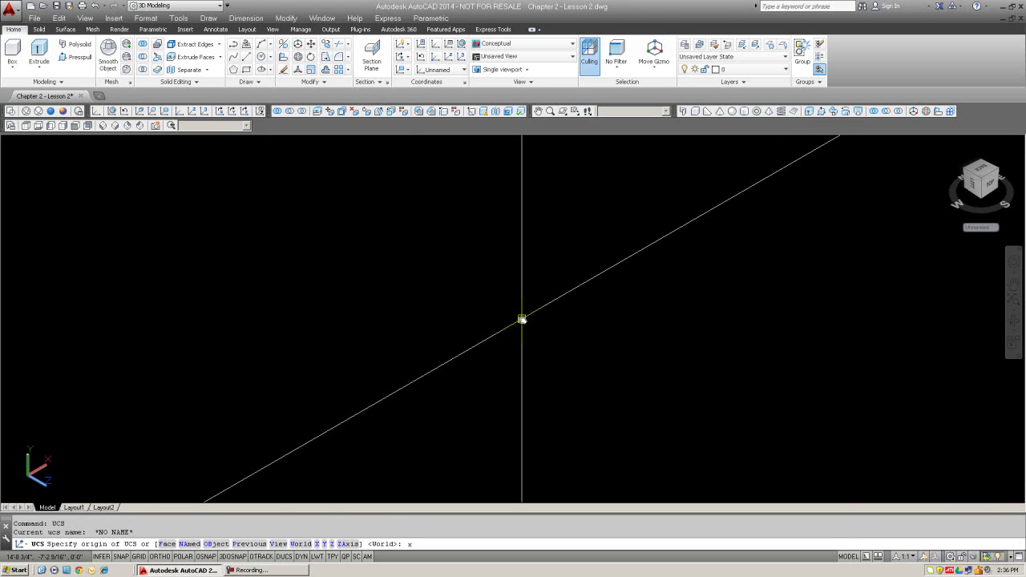
text(ci)
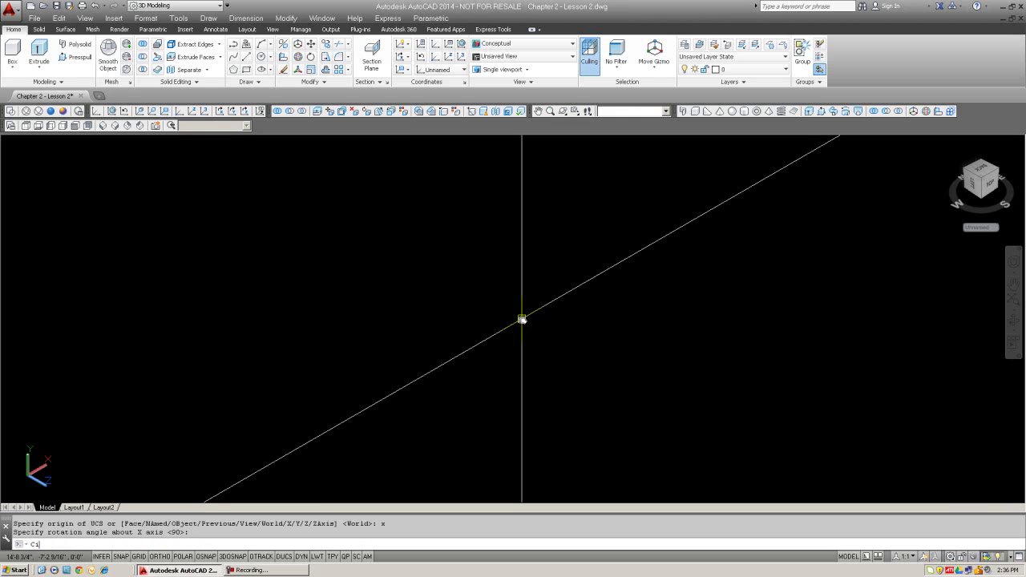
key(Return)
click(514, 322)
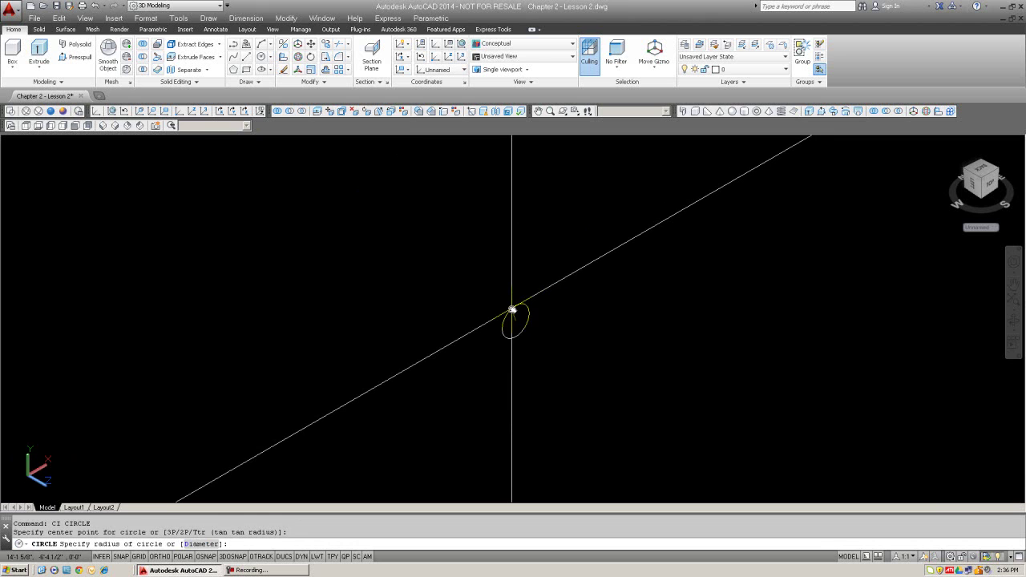
text(d)
key(Return)
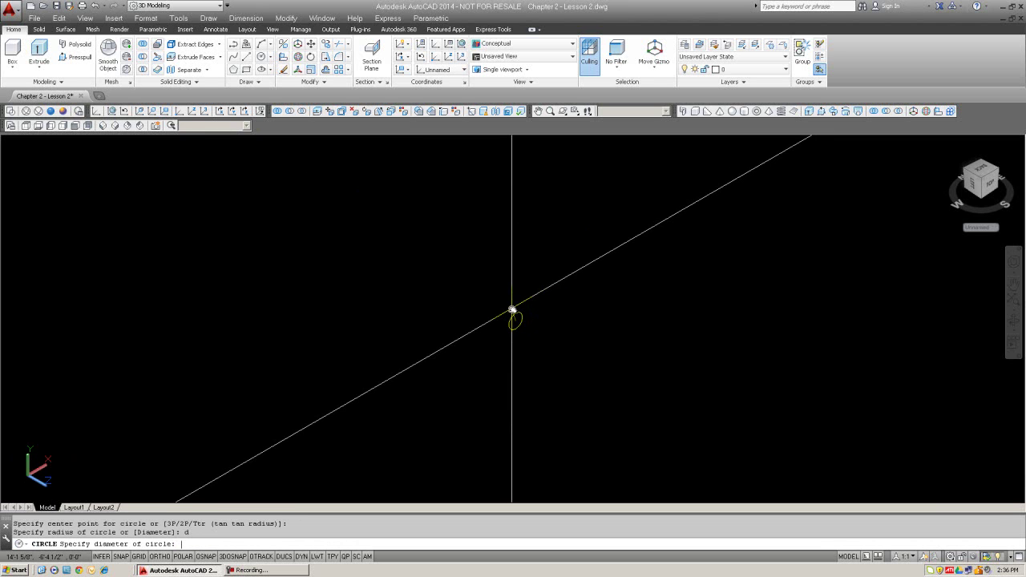
text(5)
key(Return)
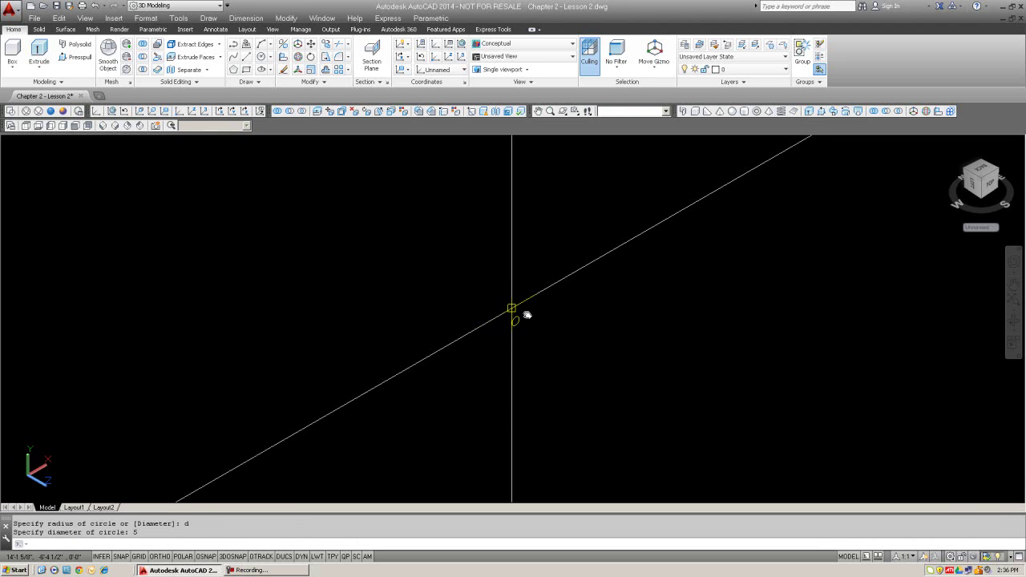
Step: Extrude the circle 36 units into the horizontal axle
scroll(527, 322, up, 1)
text(ext)
key(Return)
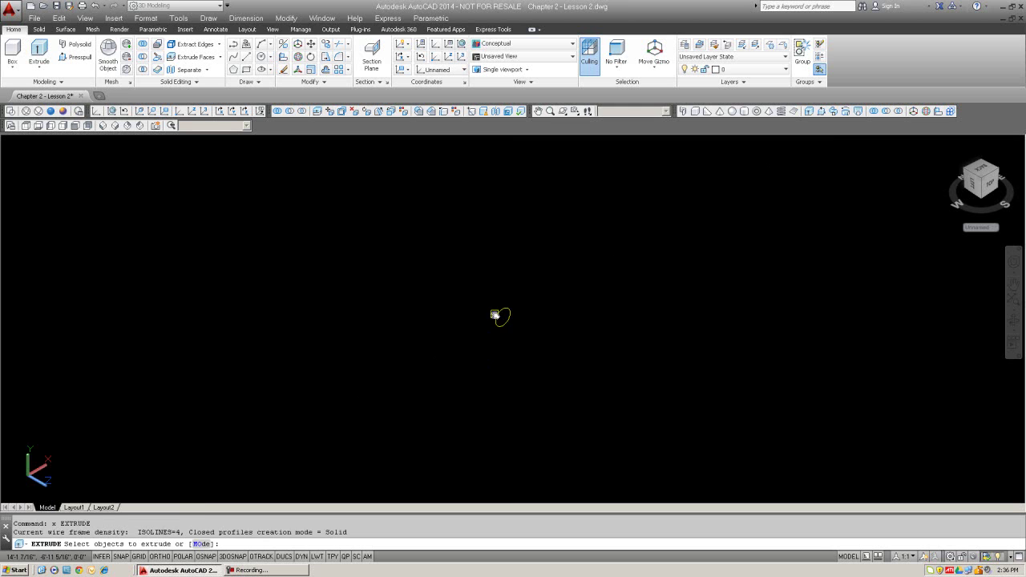
click(498, 316)
key(Return)
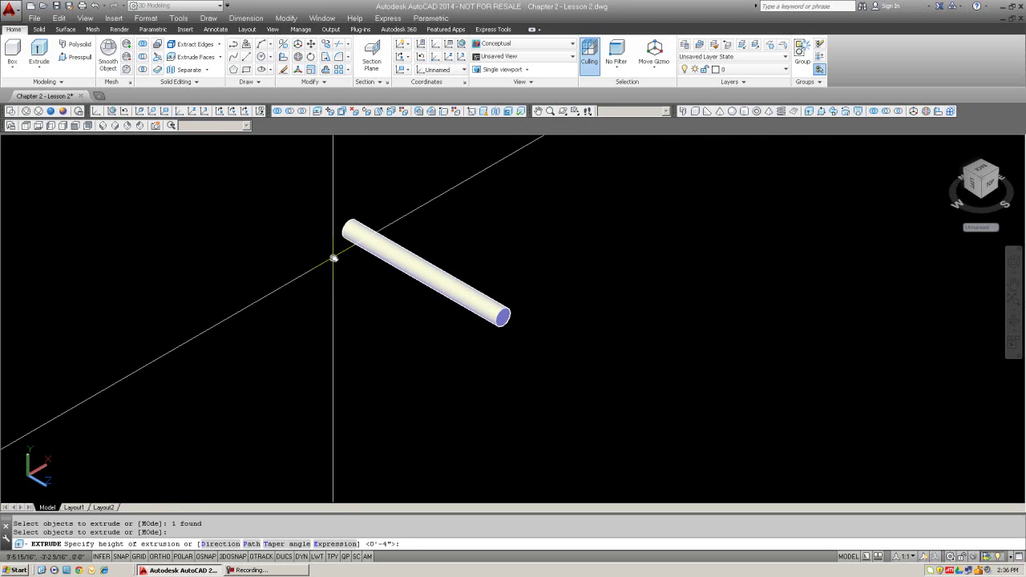
text(36)
key(Return)
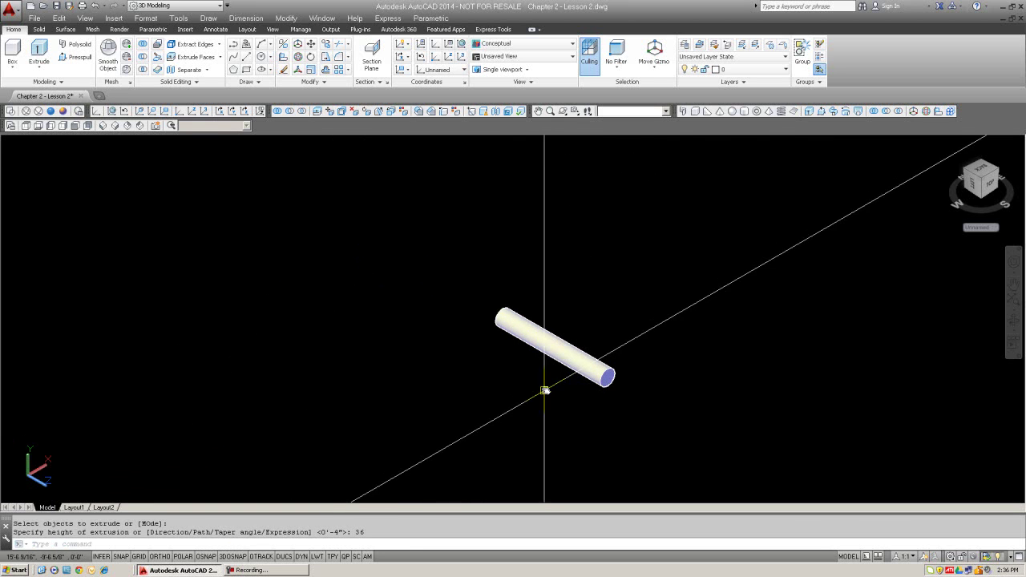
middle_drag(562, 373, 436, 344)
scroll(502, 306, up, 2)
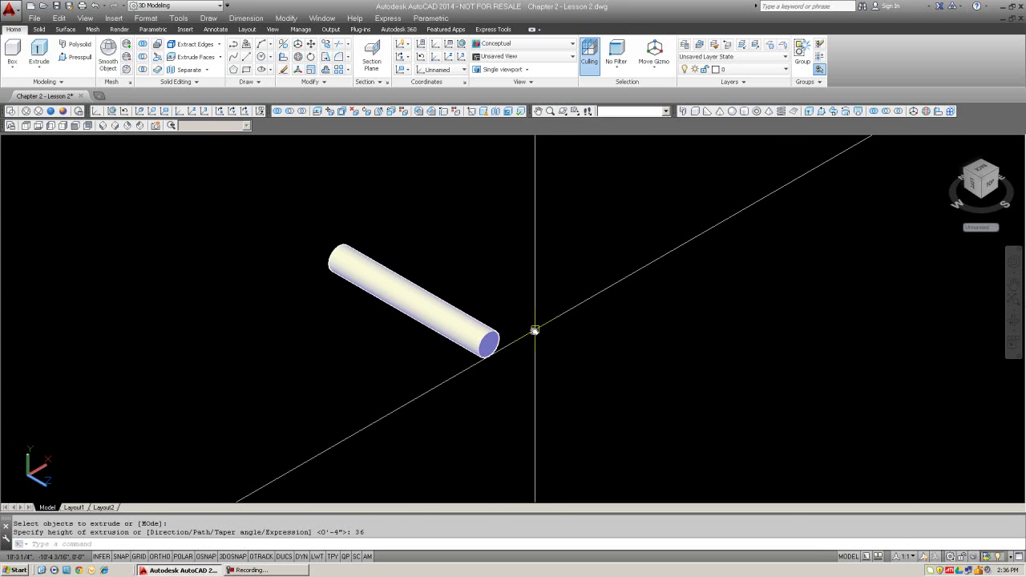
Step: Reset the UCS back to World
text(ucs)
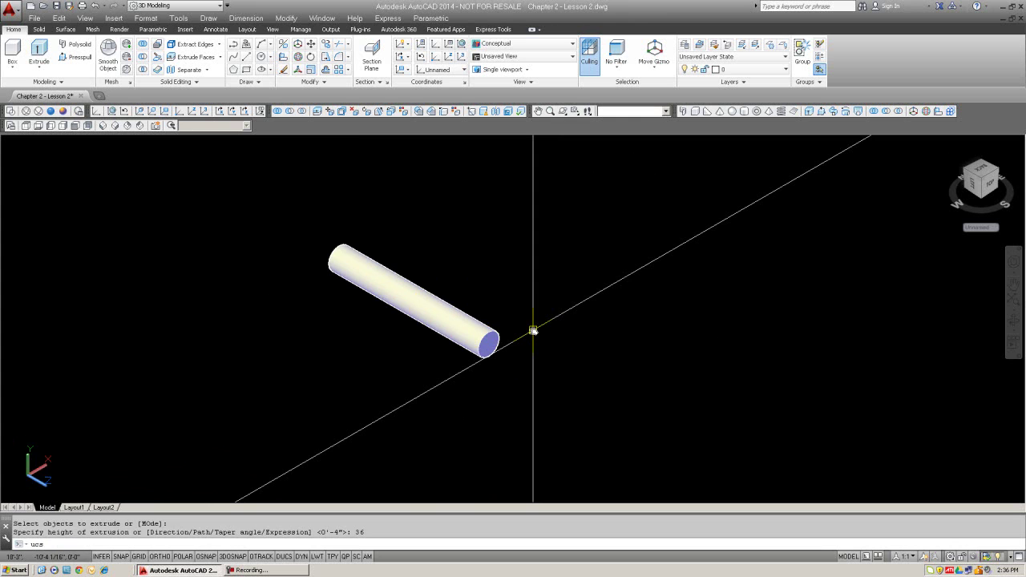
key(Return)
key(Return)
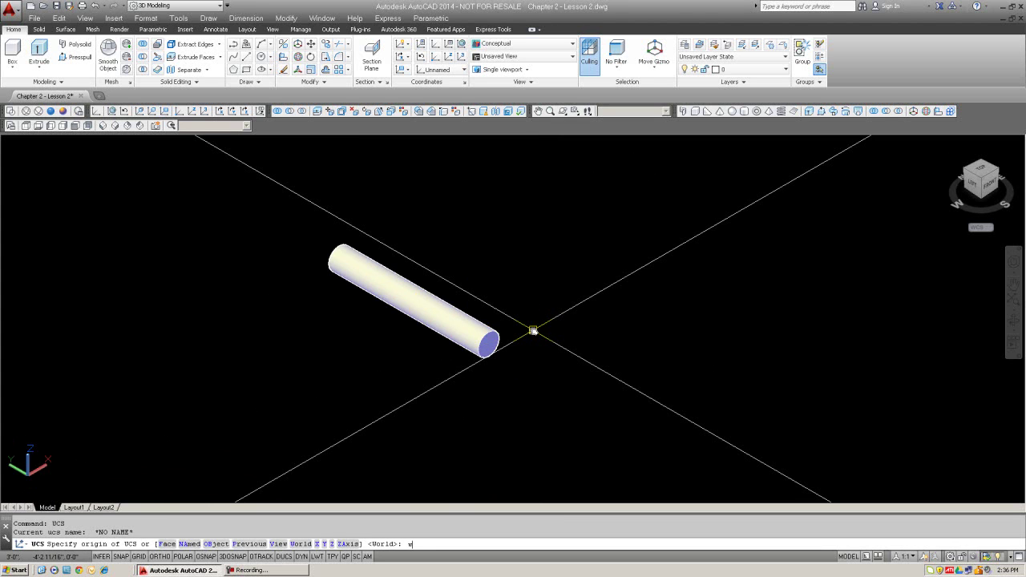
key(Return)
key(Return)
key(Escape)
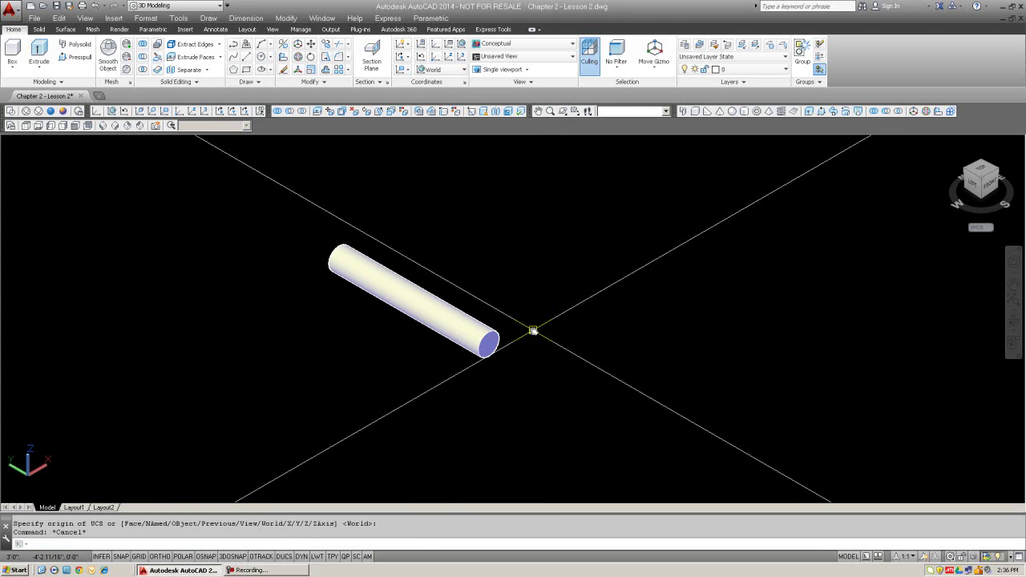
text(e)
key(Return)
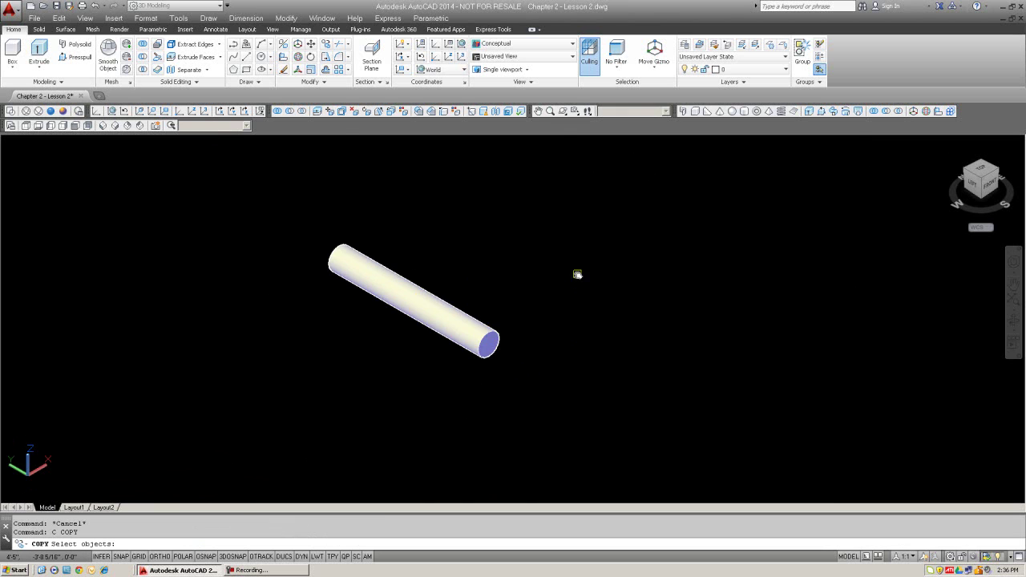
key(Escape)
Step: Draw a radius 2 1/2 circle beside the axle and extrude it upright to 3'-0"
text(ci)
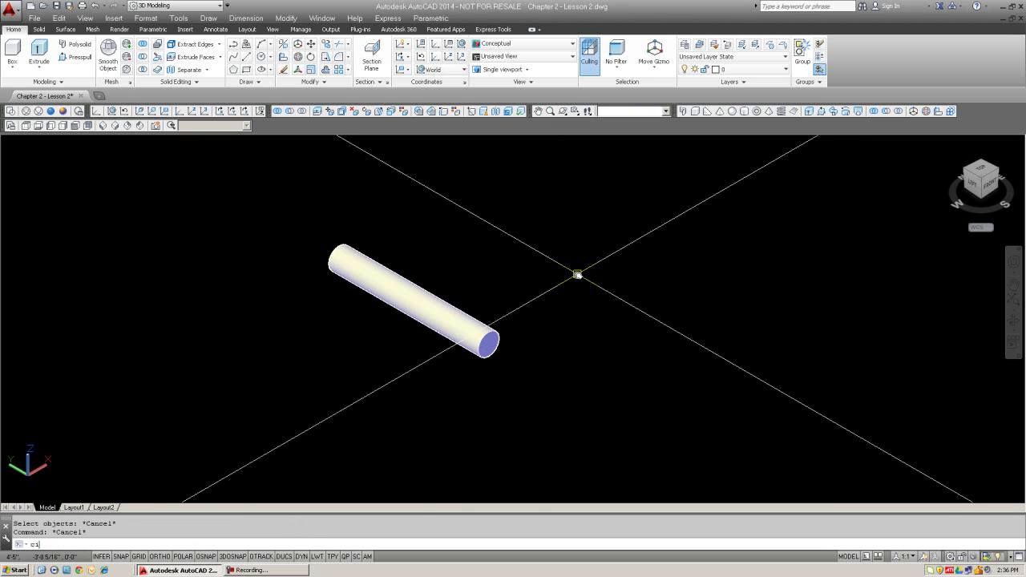
key(Return)
click(578, 275)
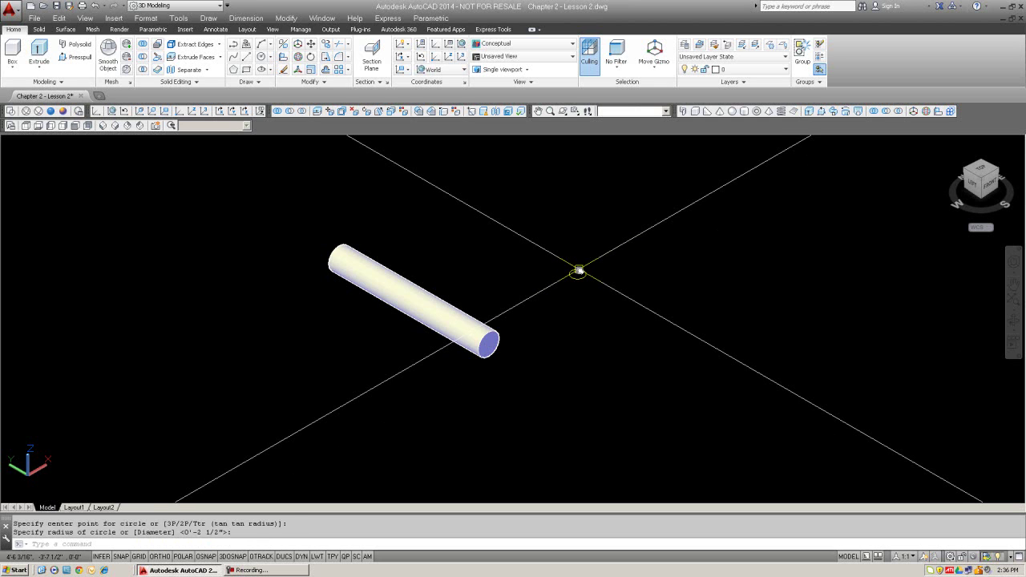
key(Escape)
text(x)
key(Return)
click(578, 271)
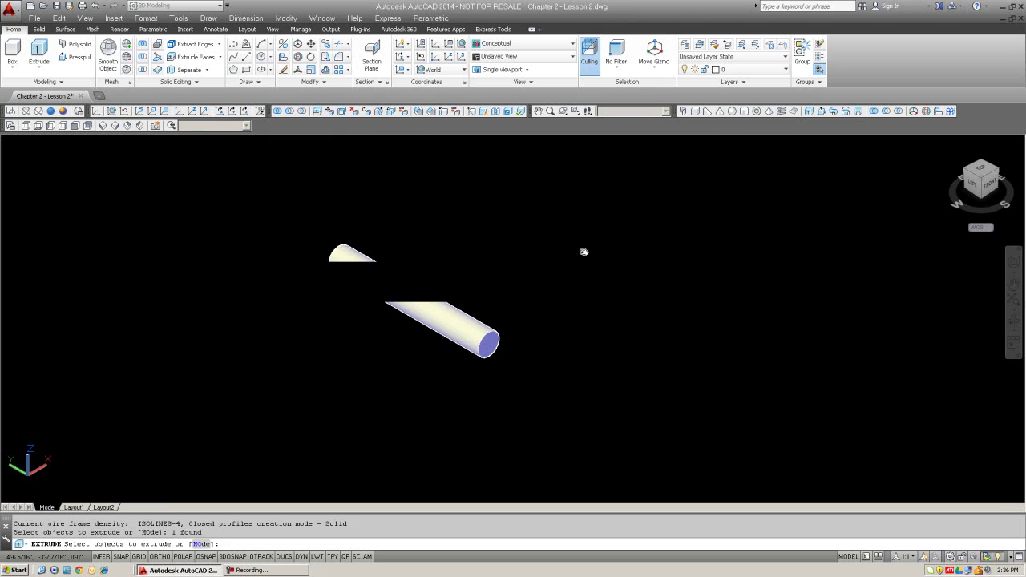
key(Return)
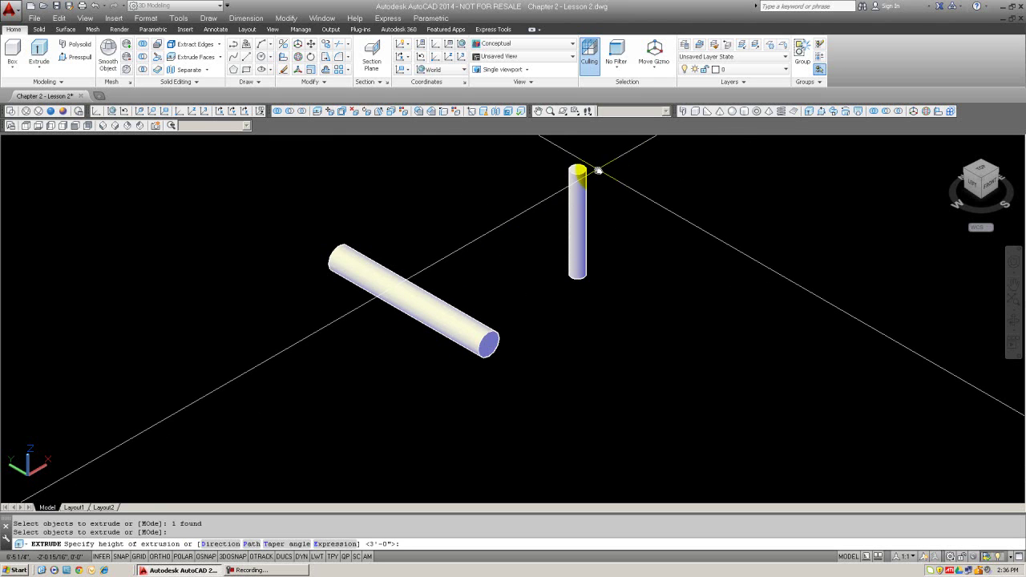
click(596, 169)
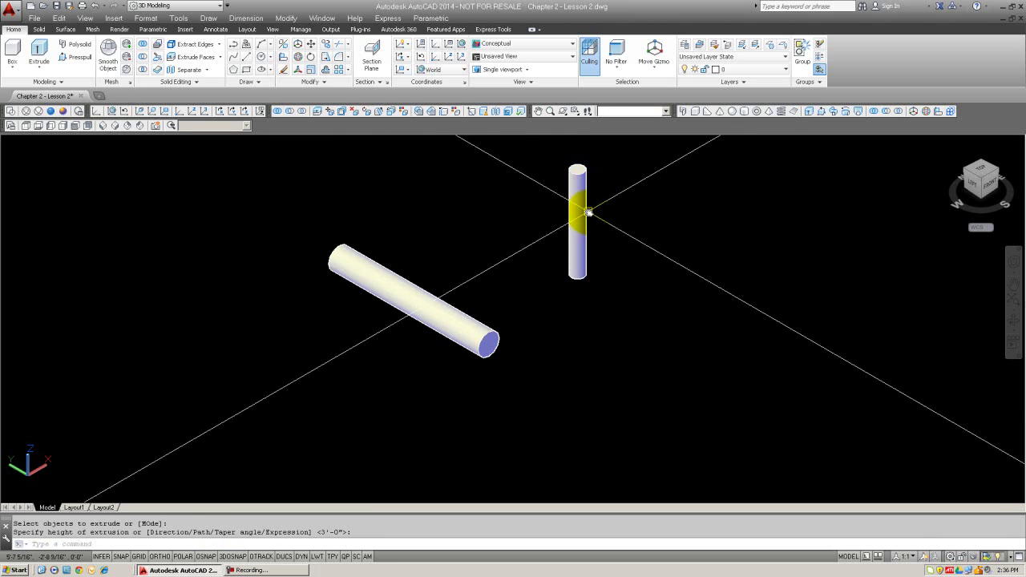
Step: Move the upright cylinder from its base center to a quadrant of the axle's end circle
text(m)
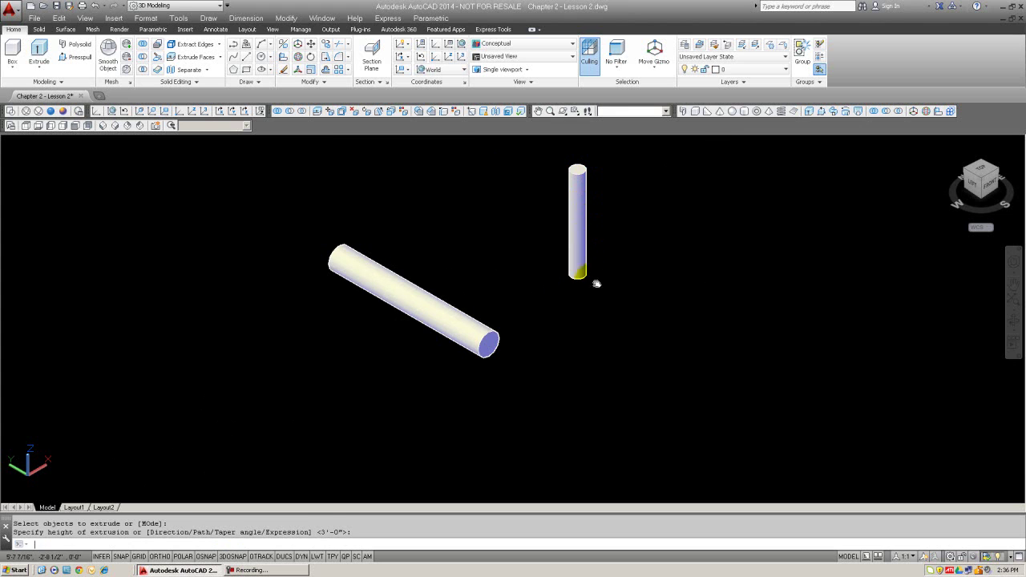
key(Return)
click(591, 288)
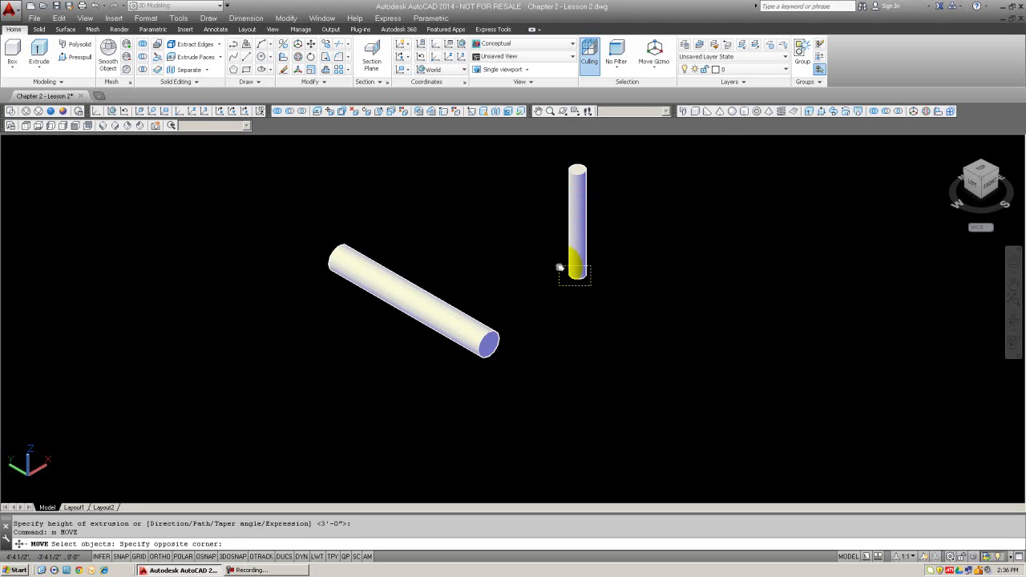
click(557, 264)
key(Return)
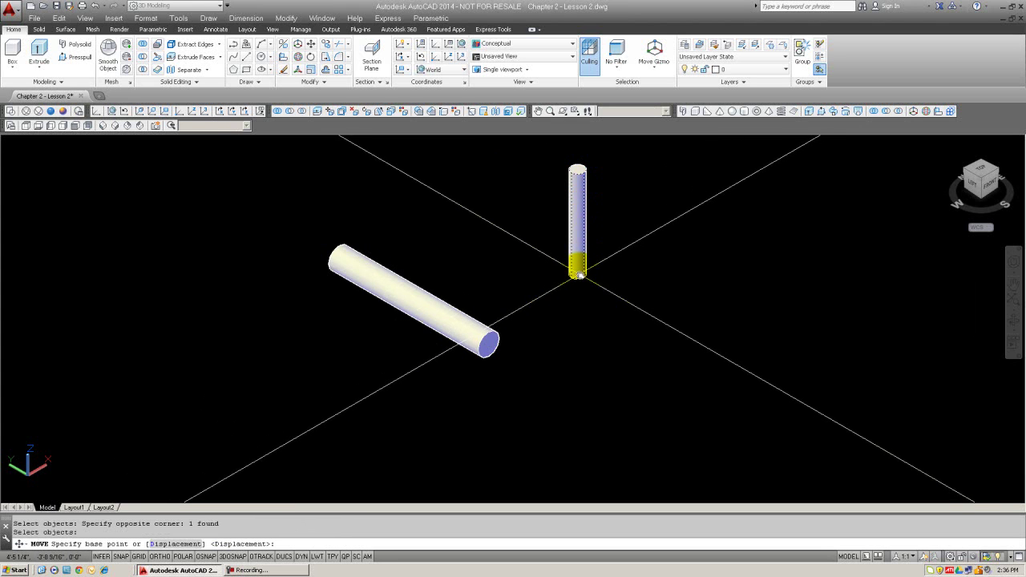
text(cen)
key(Return)
click(579, 275)
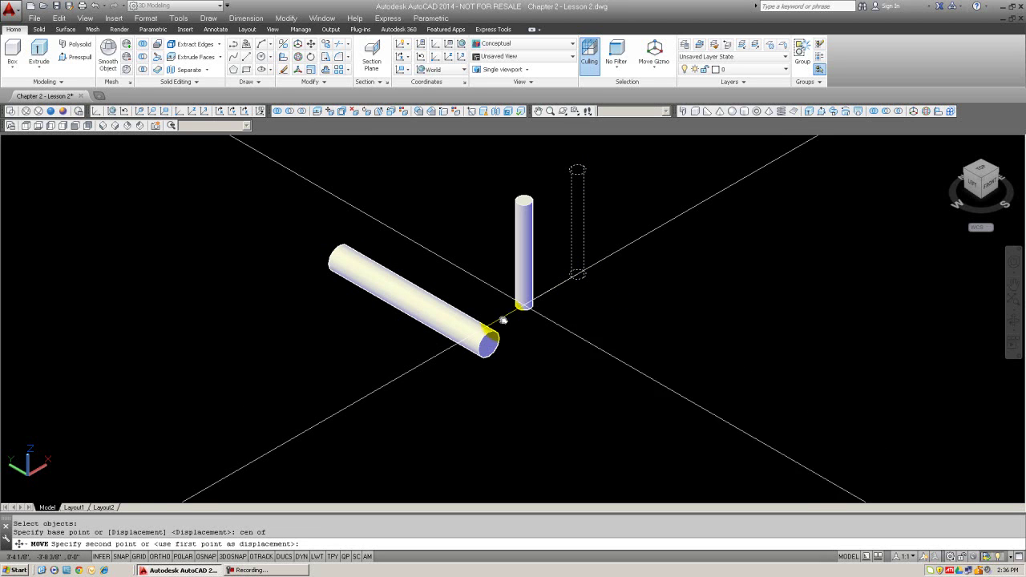
text(q)
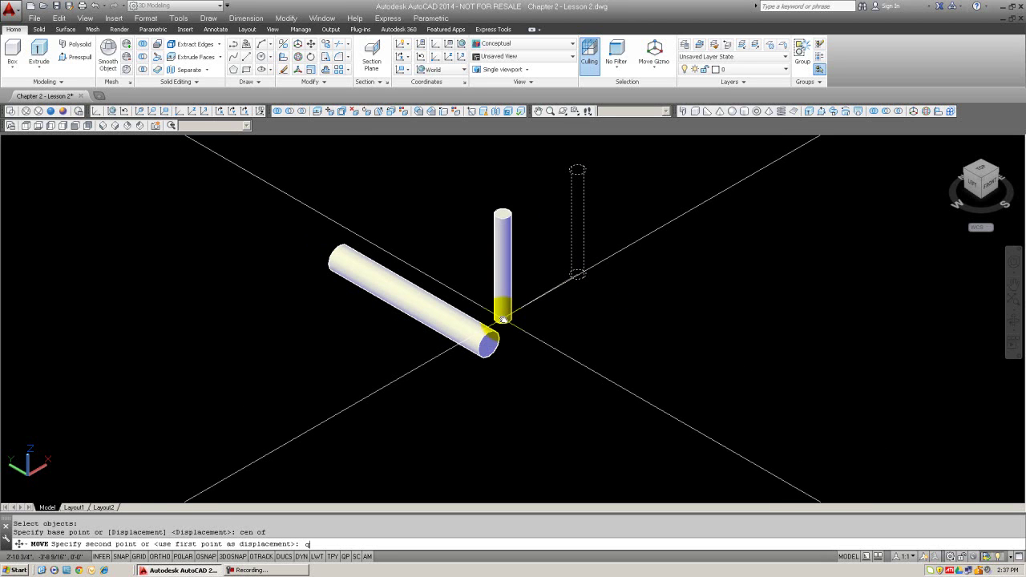
text(ua)
key(Return)
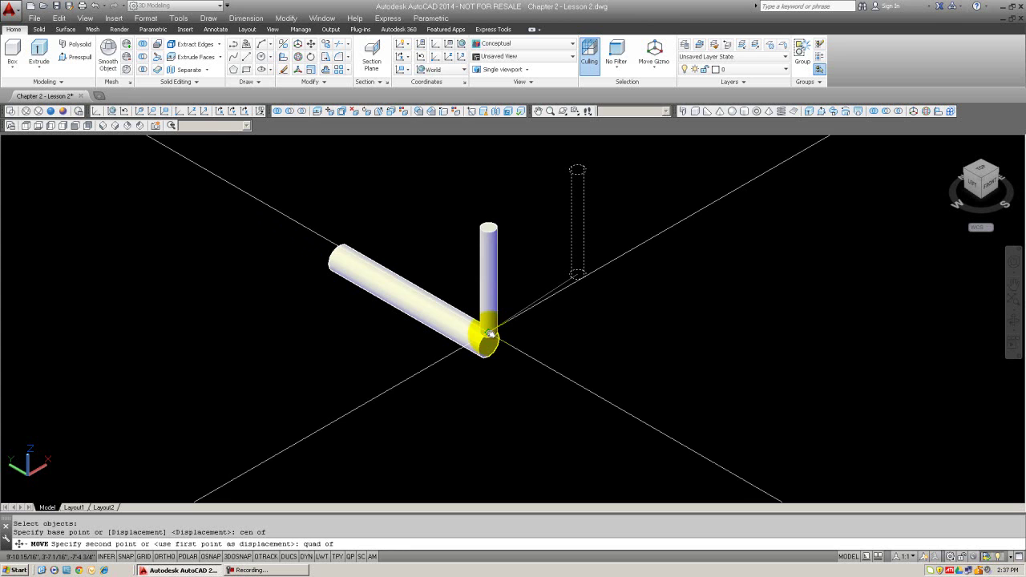
click(491, 333)
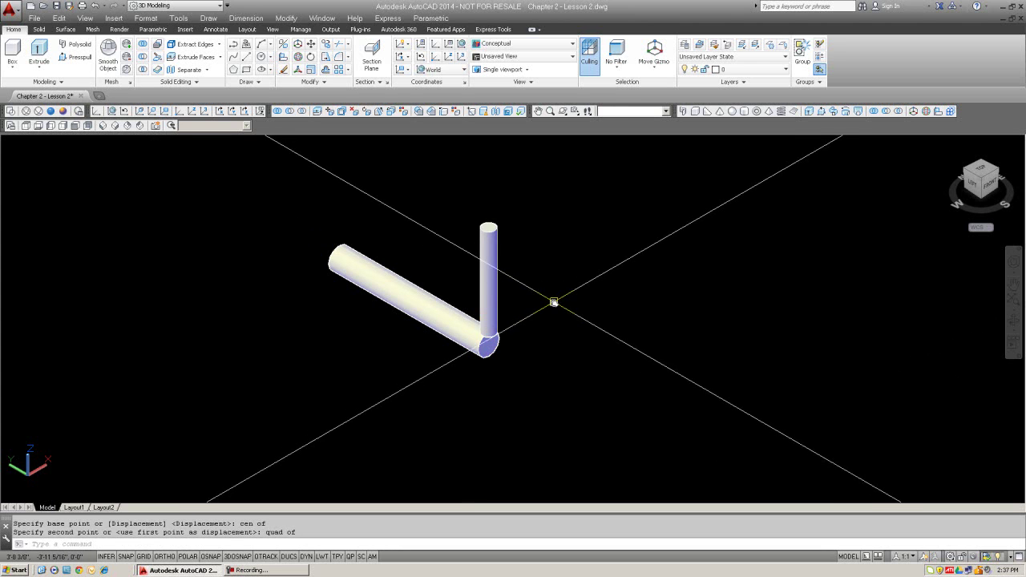
key(Escape)
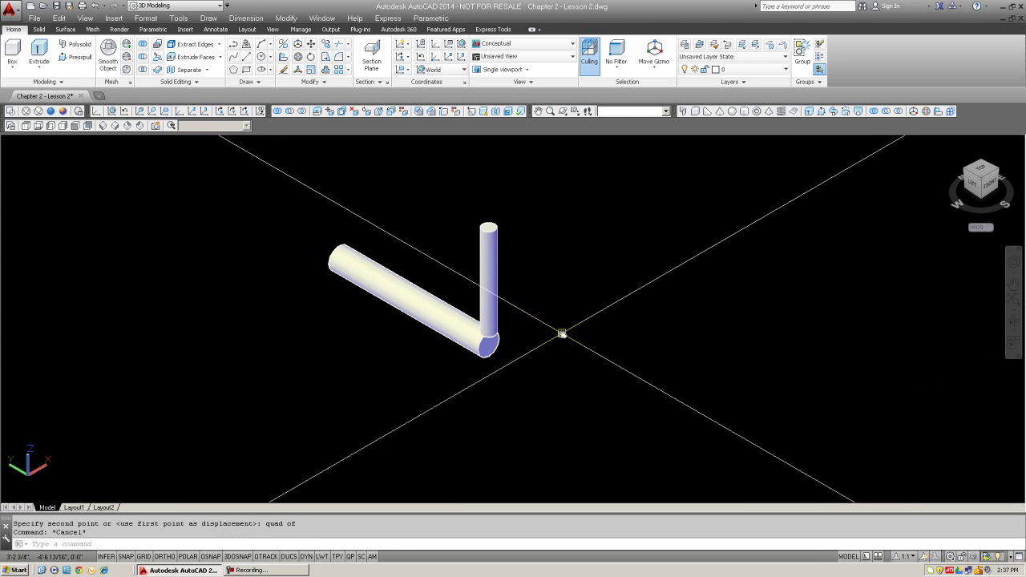
Step: Begin a second move of the upright cylinder with Ortho on, then cancel it
text(m)
key(Return)
click(498, 295)
key(Return)
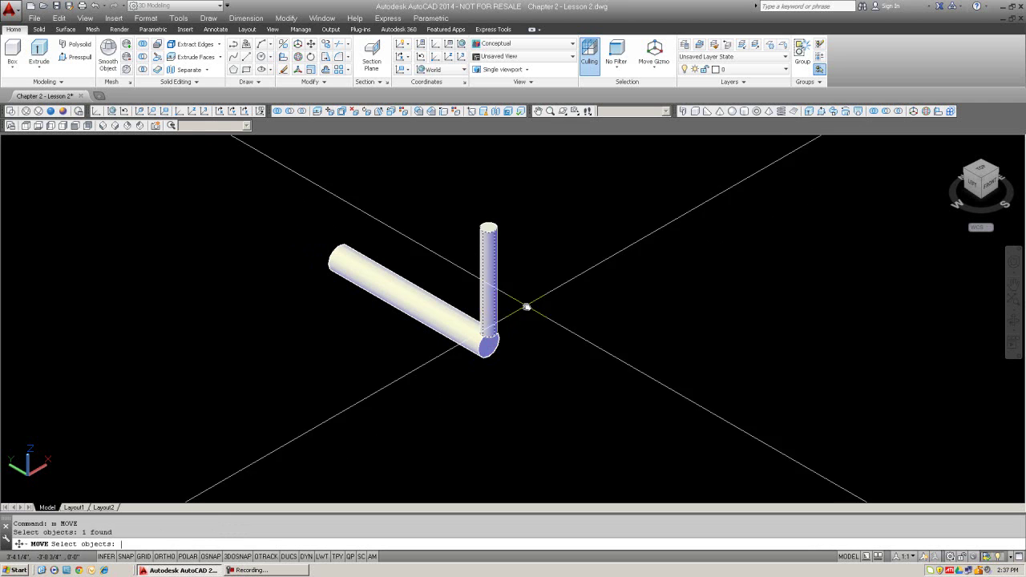
click(518, 300)
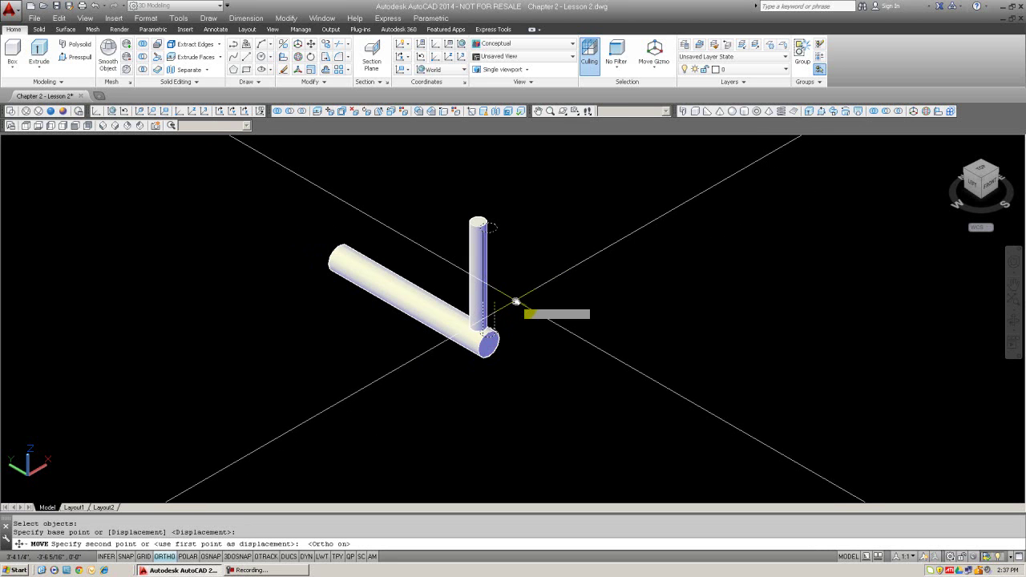
key(F8)
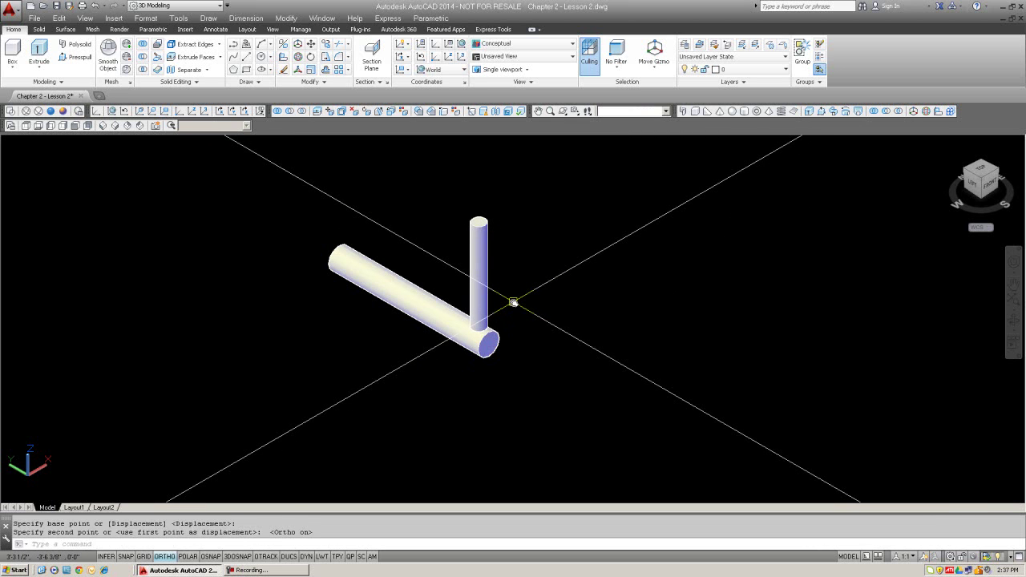
key(Escape)
key(Escape)
Step: Change the upright cylinder's colour to red with the CH command
text(c)
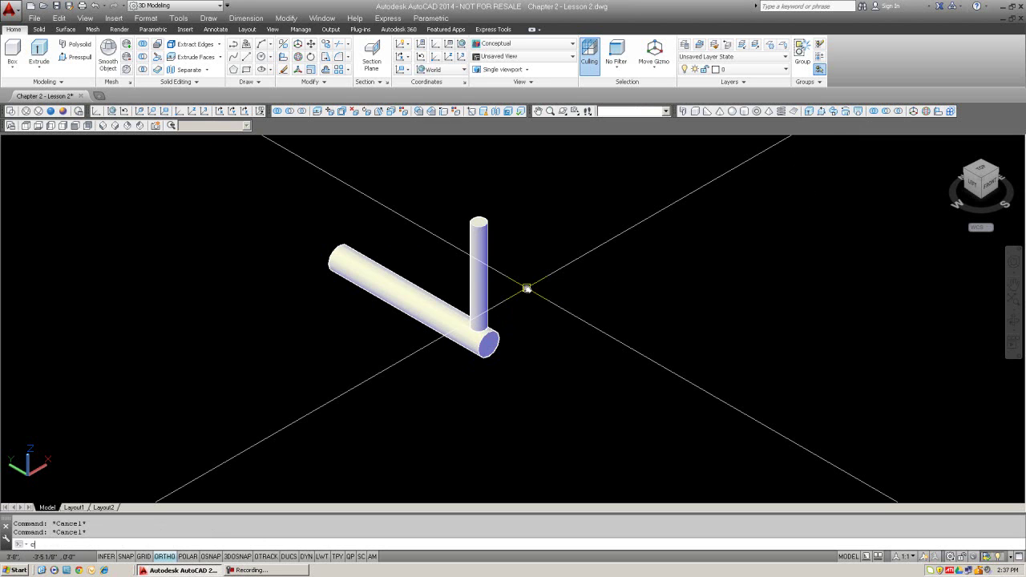
text(h)
key(Return)
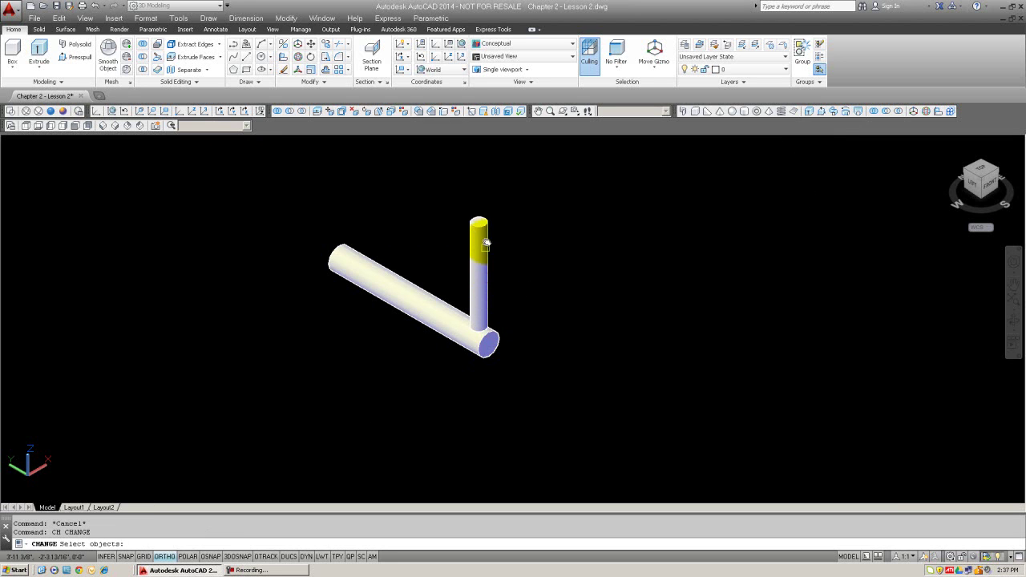
click(481, 230)
key(Return)
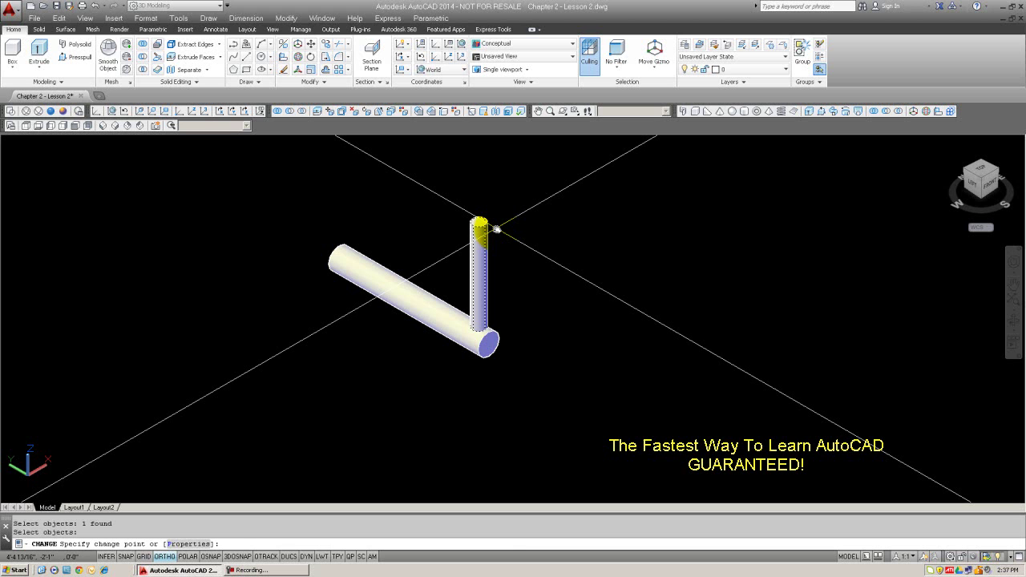
text(p)
key(Return)
text(c)
key(Return)
text(r)
key(Return)
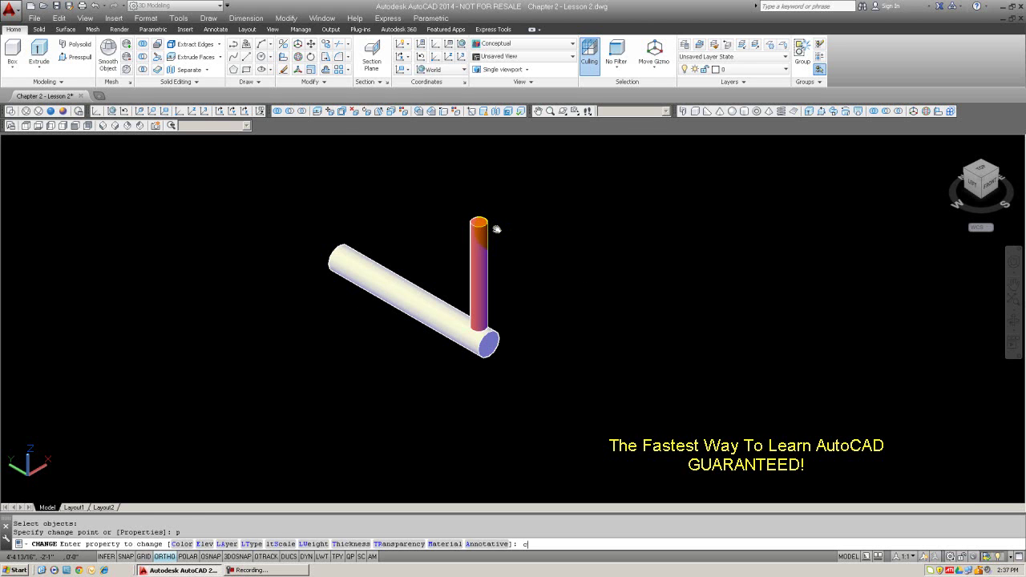
key(Escape)
Step: Change the horizontal axle's colour to green
key(Return)
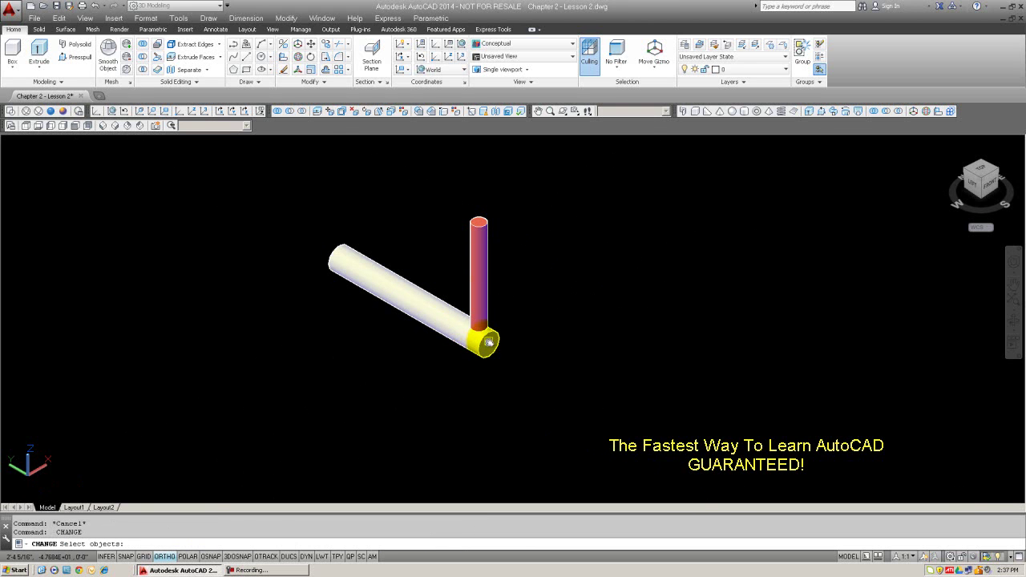
click(485, 343)
key(Return)
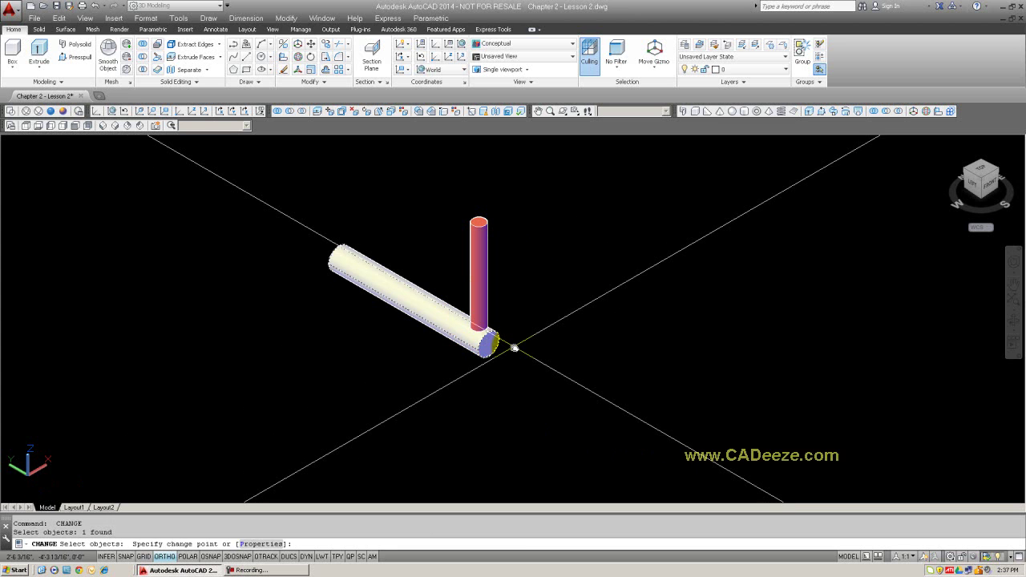
text(p)
key(Return)
text(c)
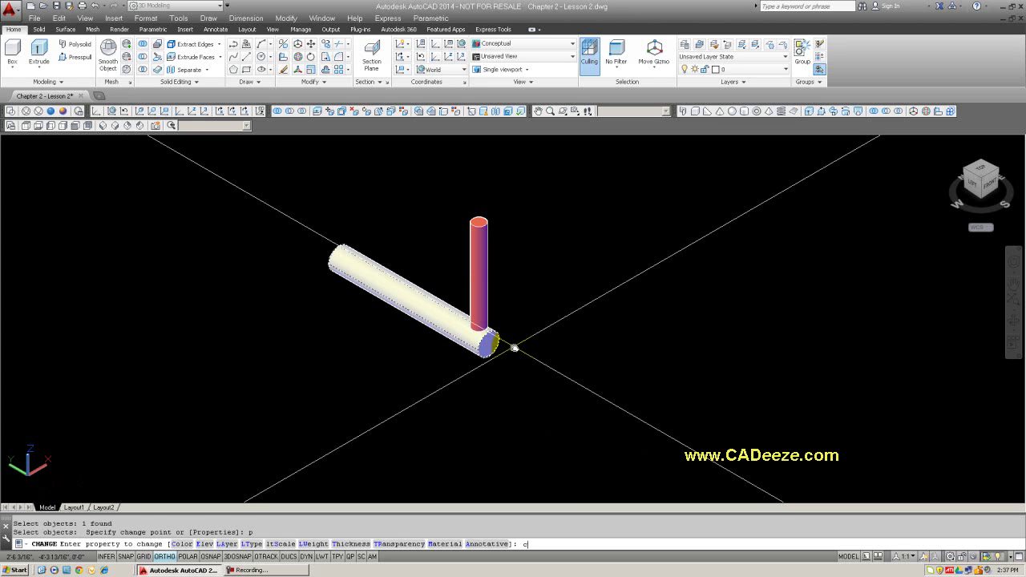
key(Return)
text(g)
key(Return)
key(Return)
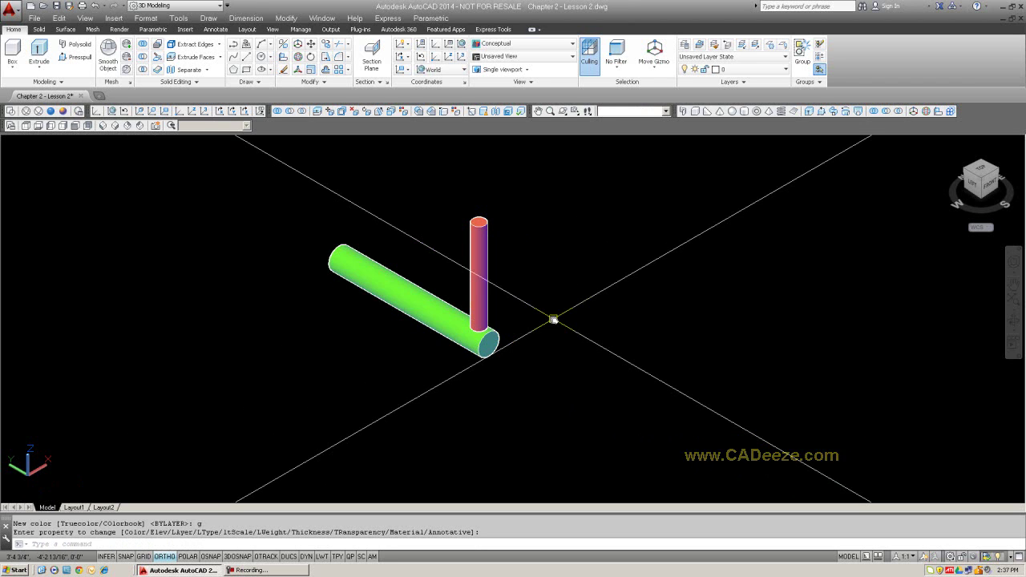
text(3daary)
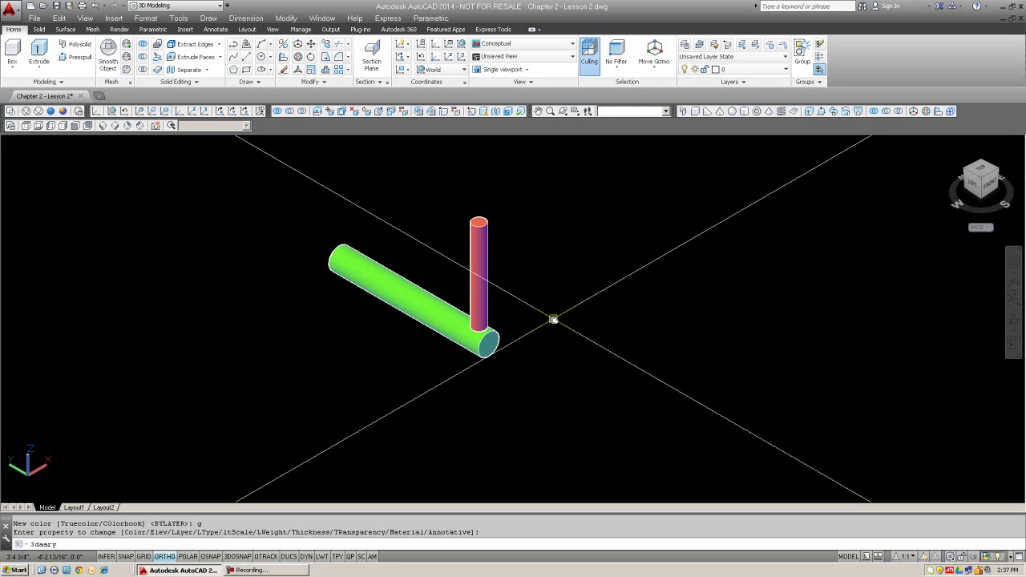
Step: Start 3DARRAY and select the upright red cylinder as the object to array
key(Escape)
text(3darray)
key(Return)
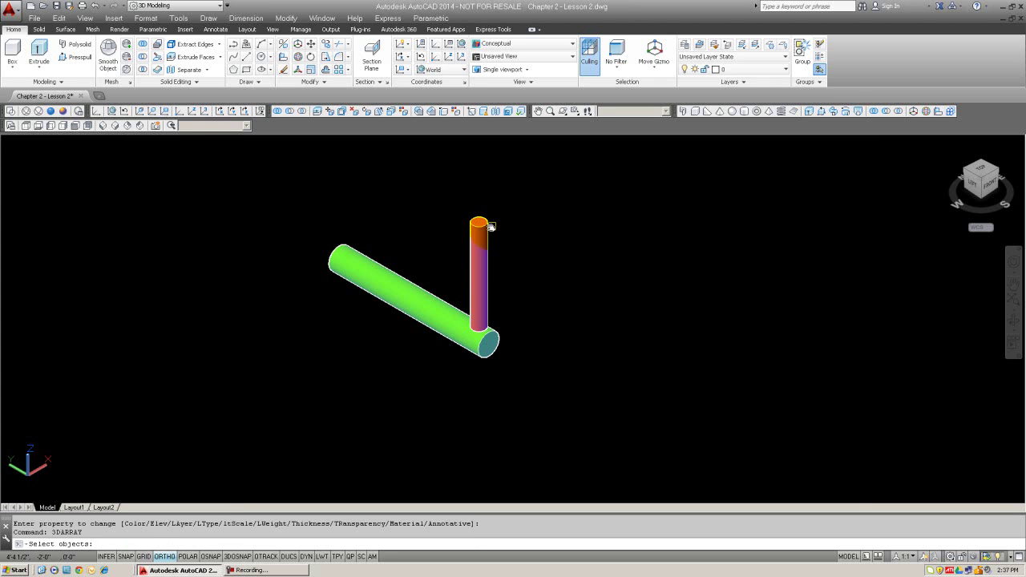
click(491, 227)
key(Return)
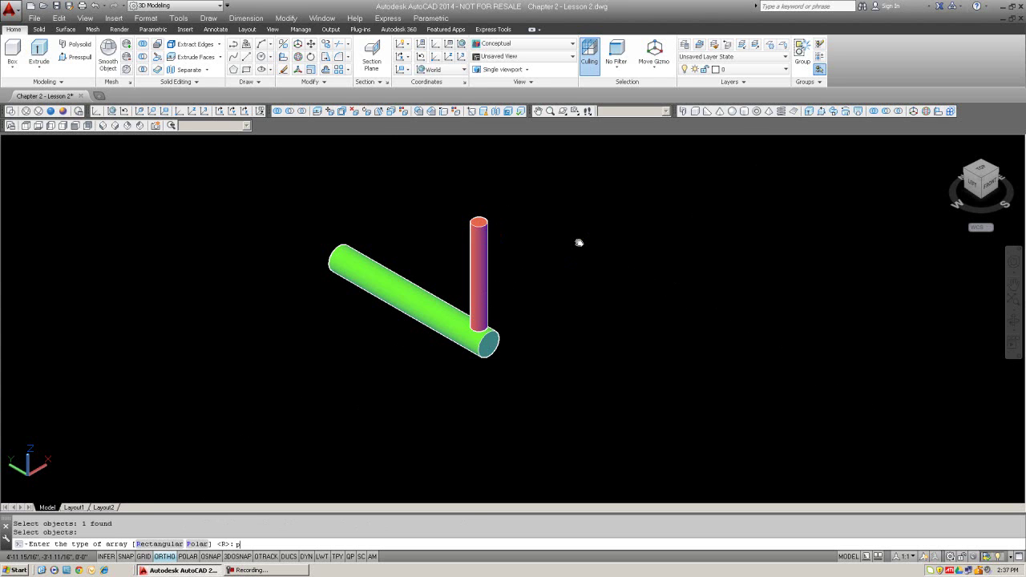
key(Escape)
key(Return)
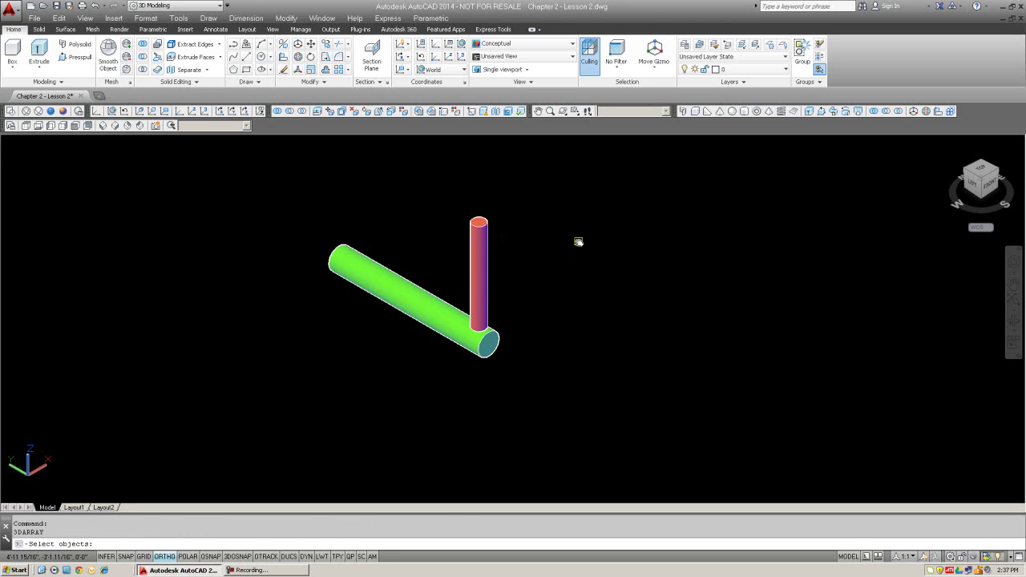
click(482, 225)
key(Return)
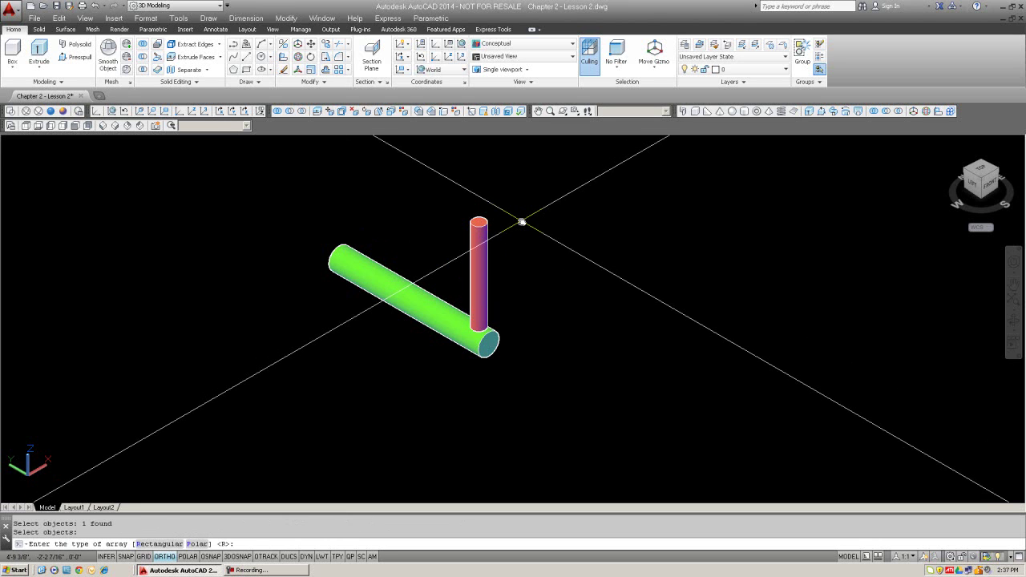
Step: Make a polar array of 12 rotated copies over 360° about the axle's end-to-end axis
text(p)
key(Return)
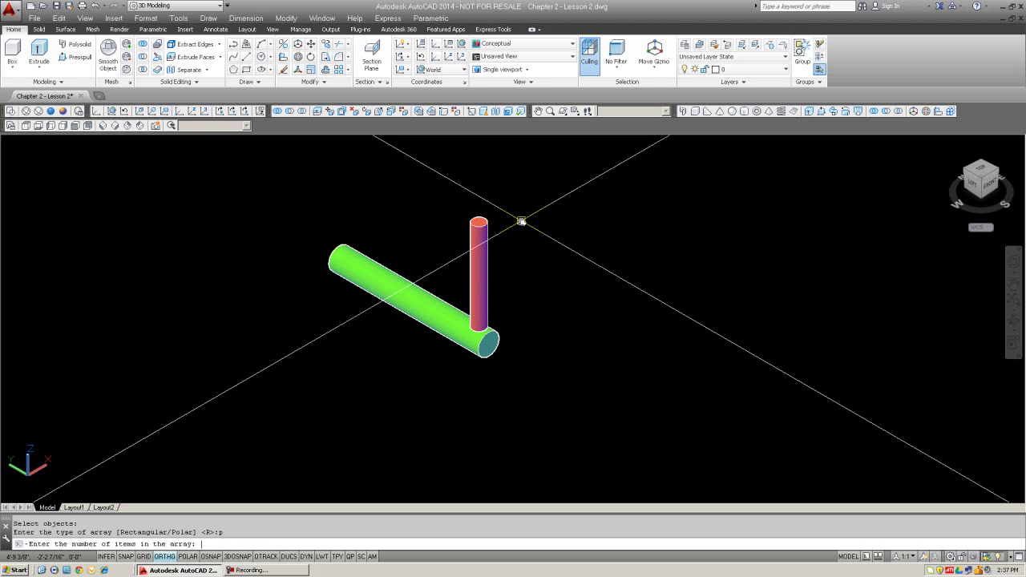
text(12)
key(Return)
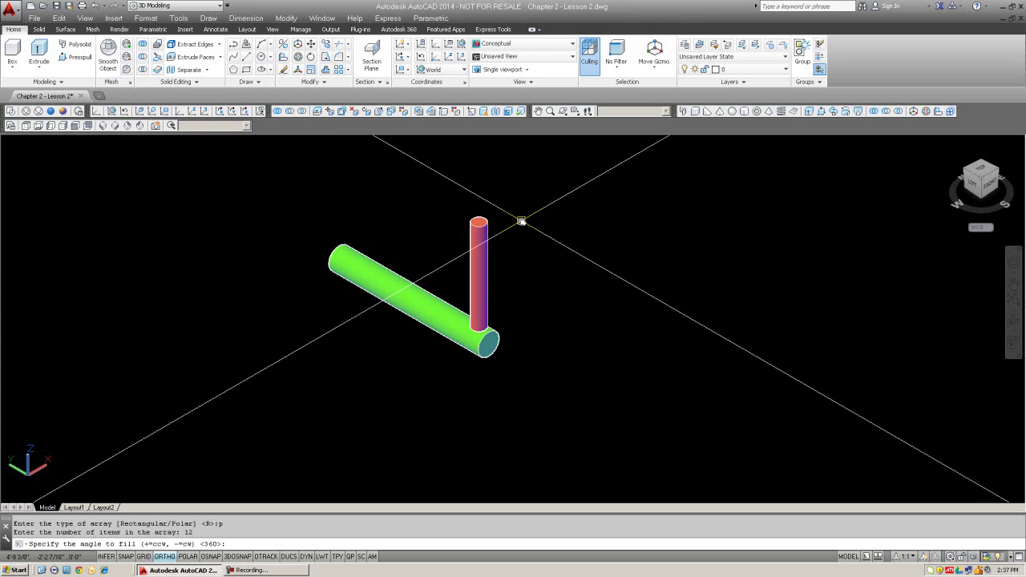
key(Return)
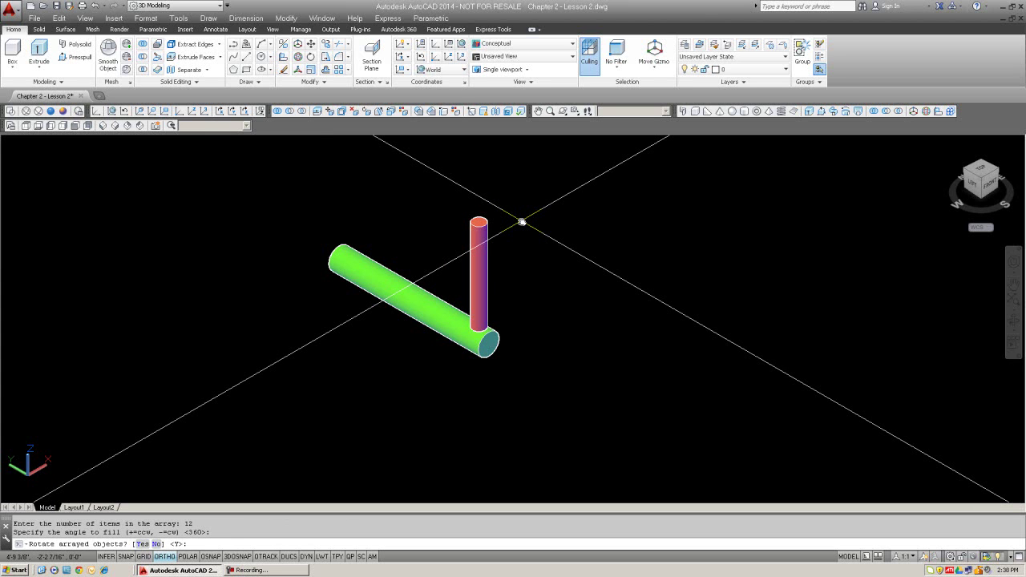
key(Return)
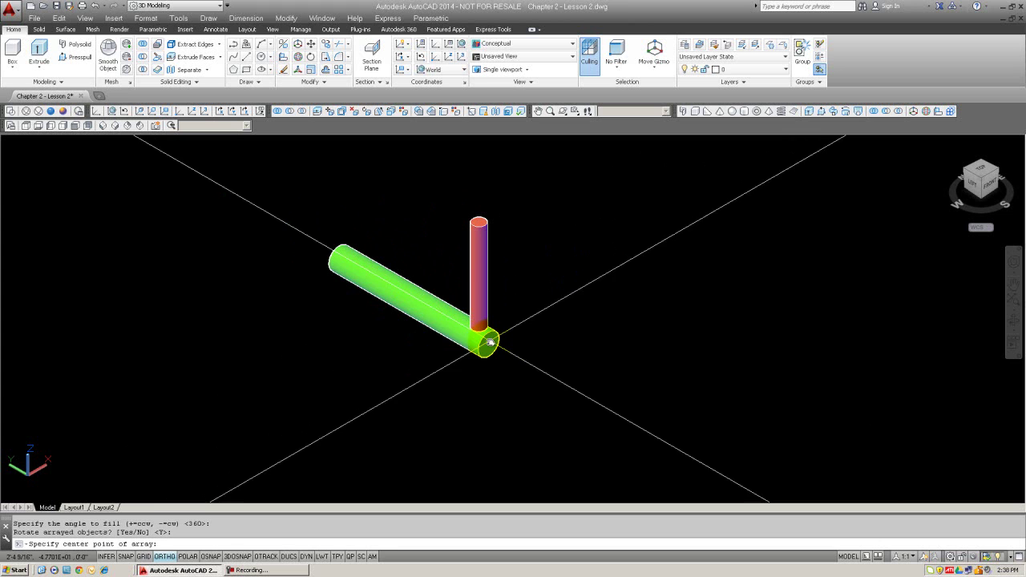
key(F3)
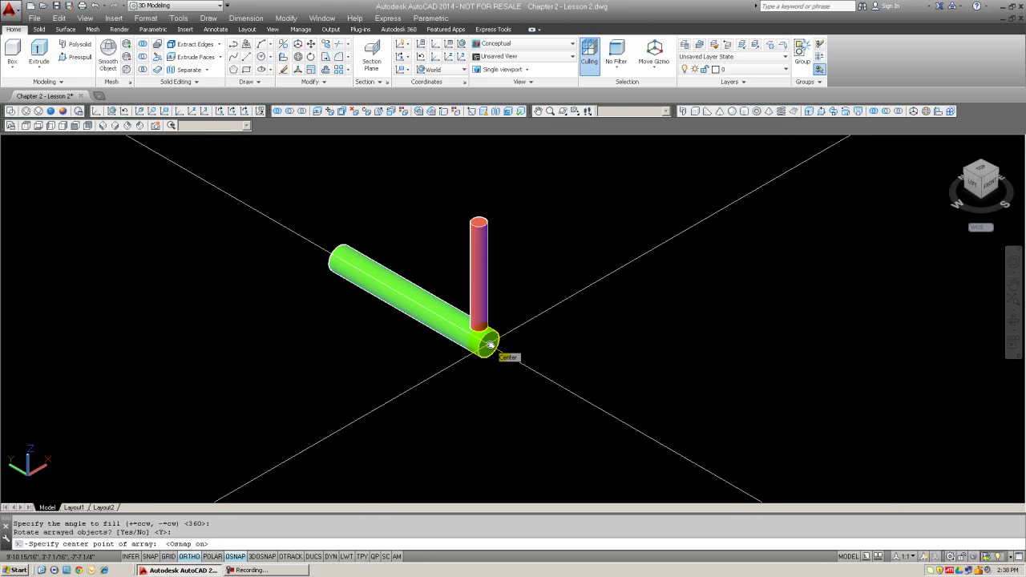
click(490, 345)
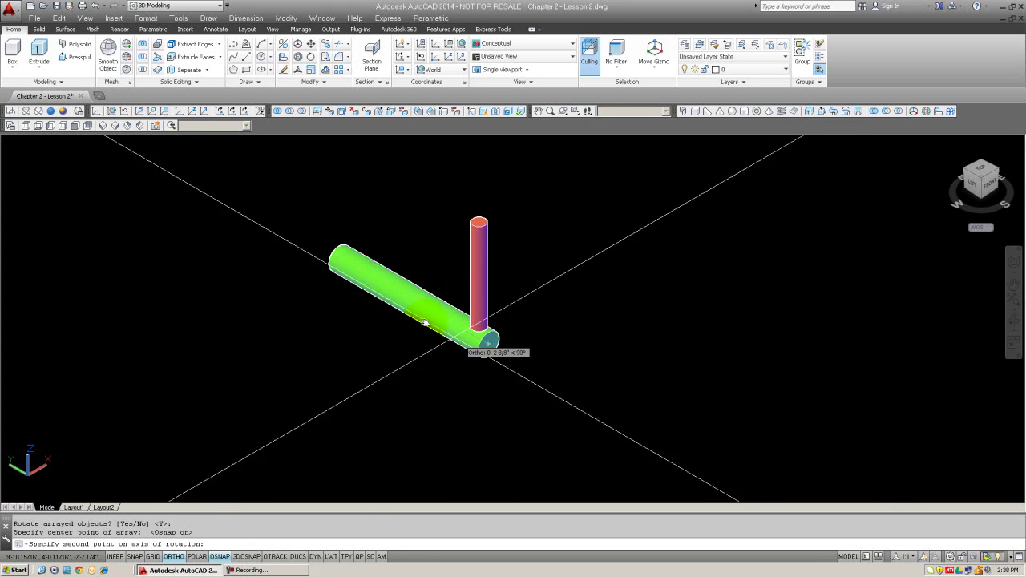
click(341, 262)
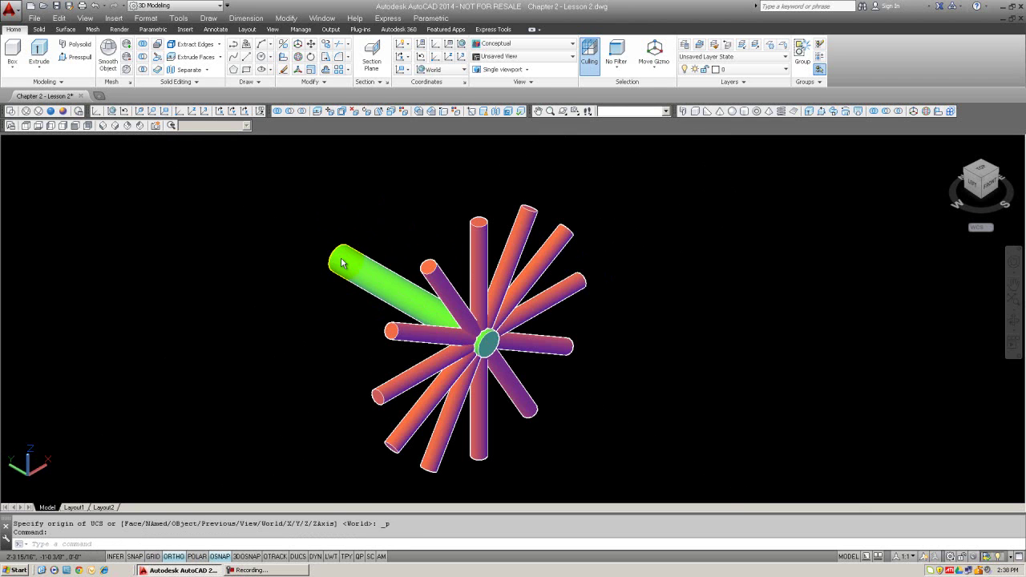
scroll(605, 347, down, 2)
middle_drag(601, 343, 518, 309)
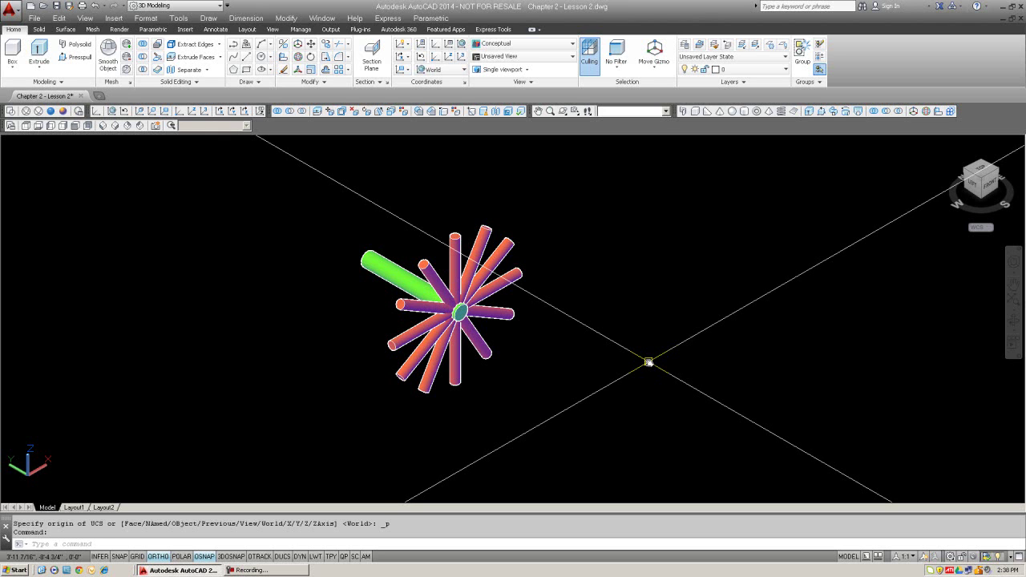
Step: Erase all 13 wheel solids by selecting ALL, then pan to recentre the view
text(union)
key(Return)
text(all)
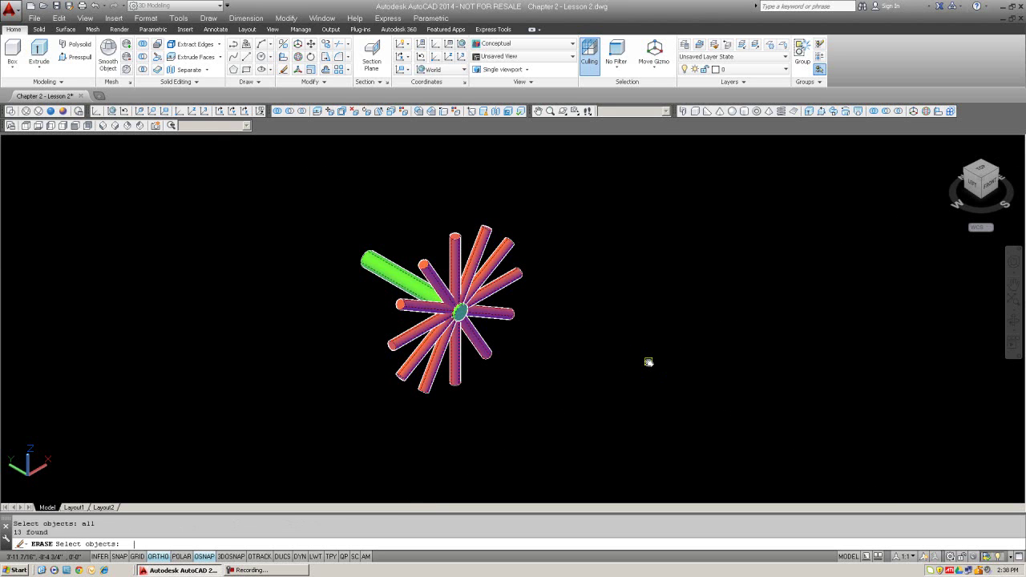
key(Return)
middle_drag(649, 362, 511, 323)
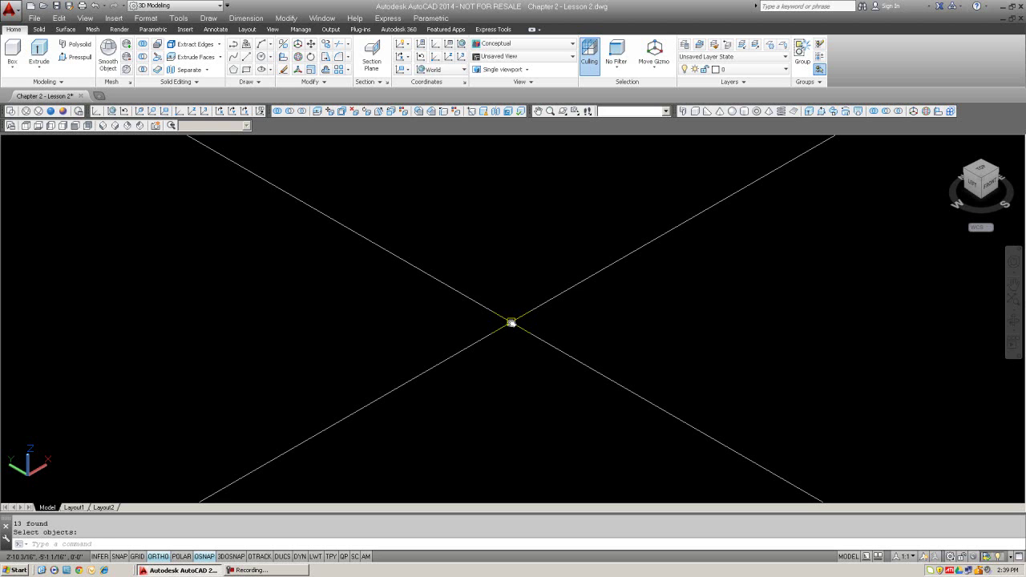
mouse_move(511, 322)
middle_down()
mouse_move(454, 138)
mouse_move(436, 189)
mouse_move(496, 294)
middle_up()
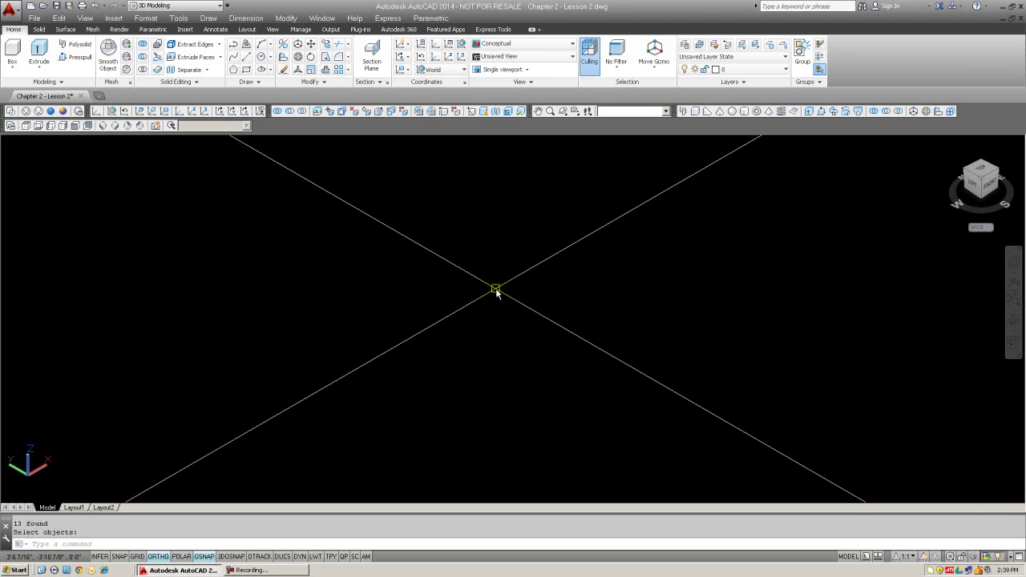
middle_drag(497, 293, 509, 270)
middle_drag(510, 269, 476, 295)
Step: Draw a 12 by 8 rectangle from a picked first corner
middle_drag(476, 294, 435, 282)
text(re)
key(Return)
middle_drag(463, 389, 491, 351)
click(459, 399)
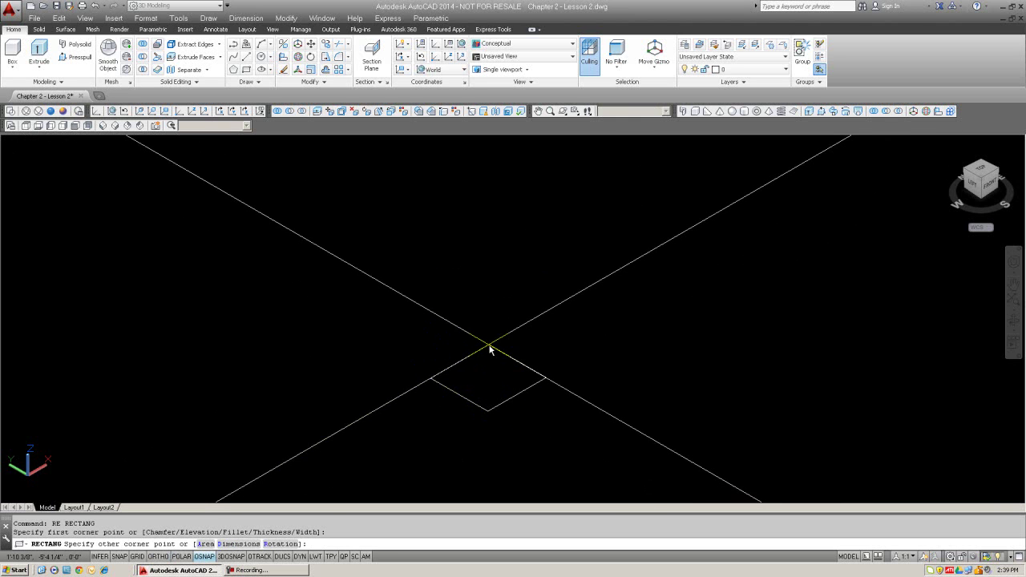
text(@12)
text(,0)
key(Return)
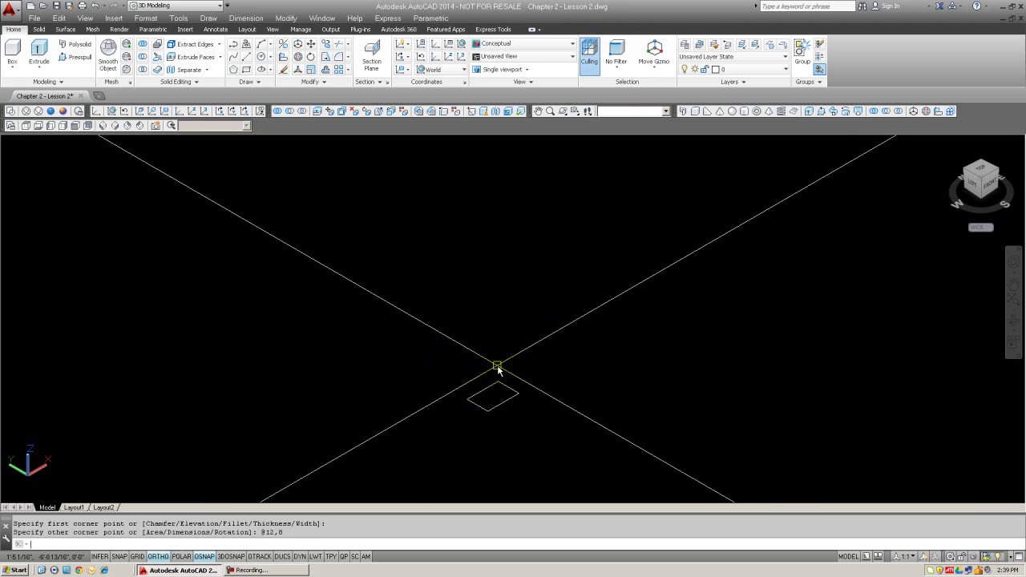
Step: Extrude the rectangle 10 units into a solid box and centre it in view
text(ext)
key(Return)
click(508, 388)
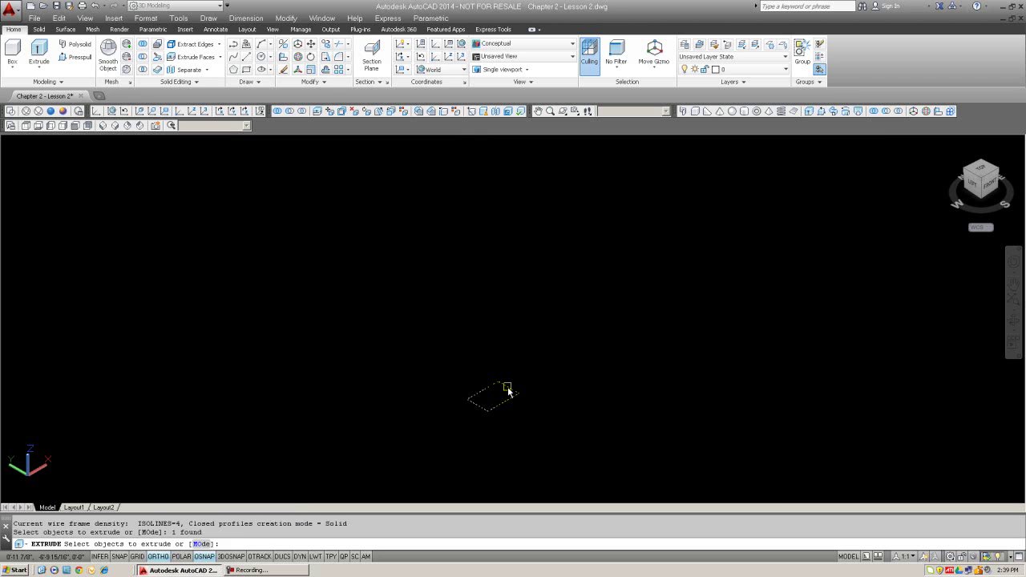
key(Return)
text(10)
key(Return)
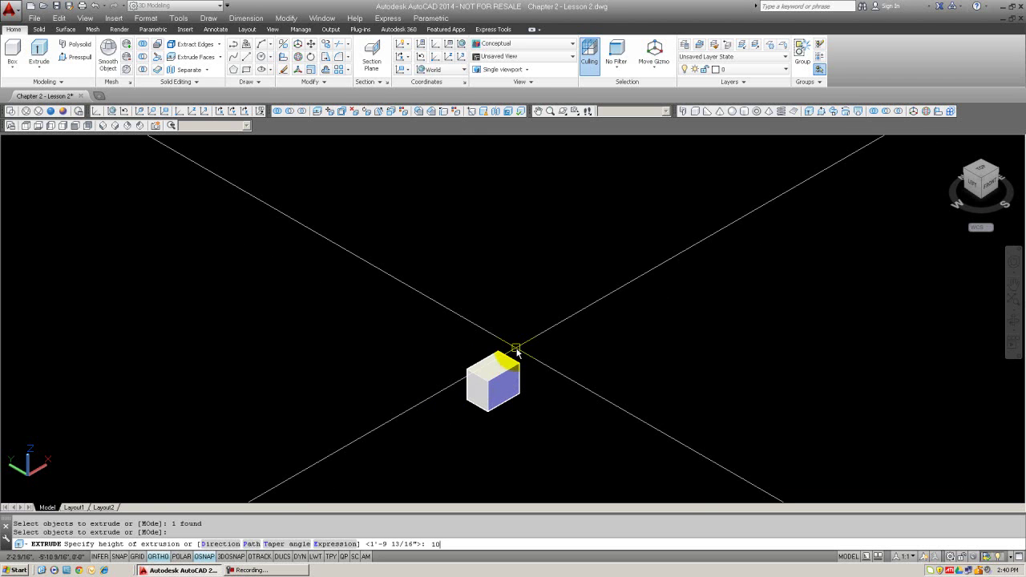
scroll(483, 394, up, 6)
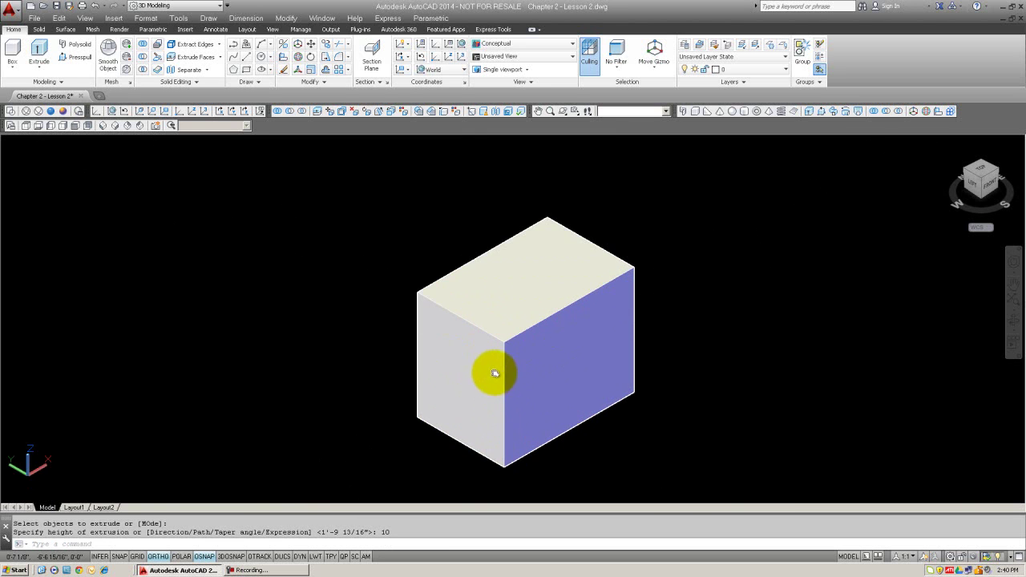
middle_drag(495, 371, 438, 344)
key(Escape)
key(Escape)
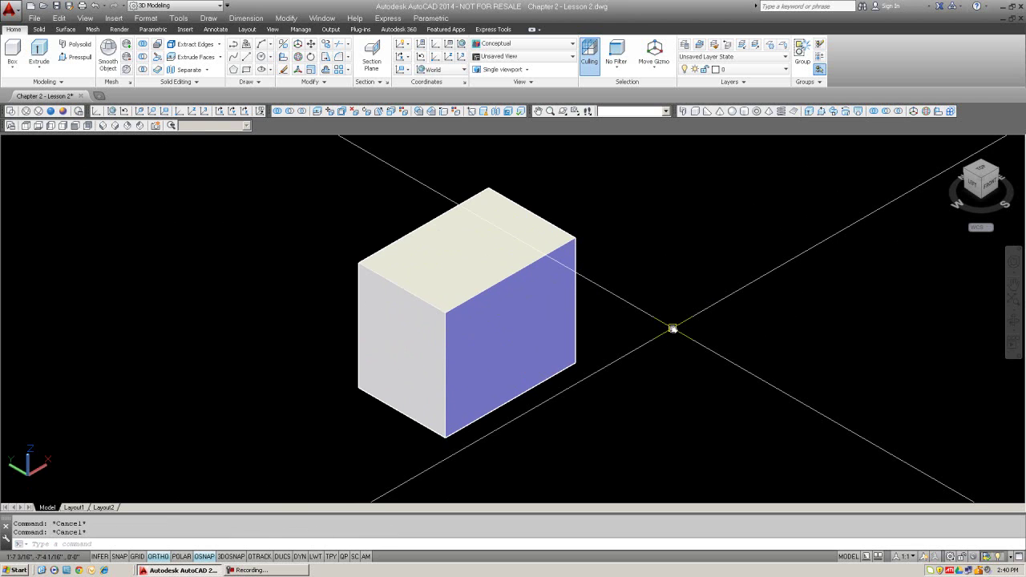
Step: Fillet the box's top-front, top-left and front vertical edges with radius 2
text(FILLET)
key(Return)
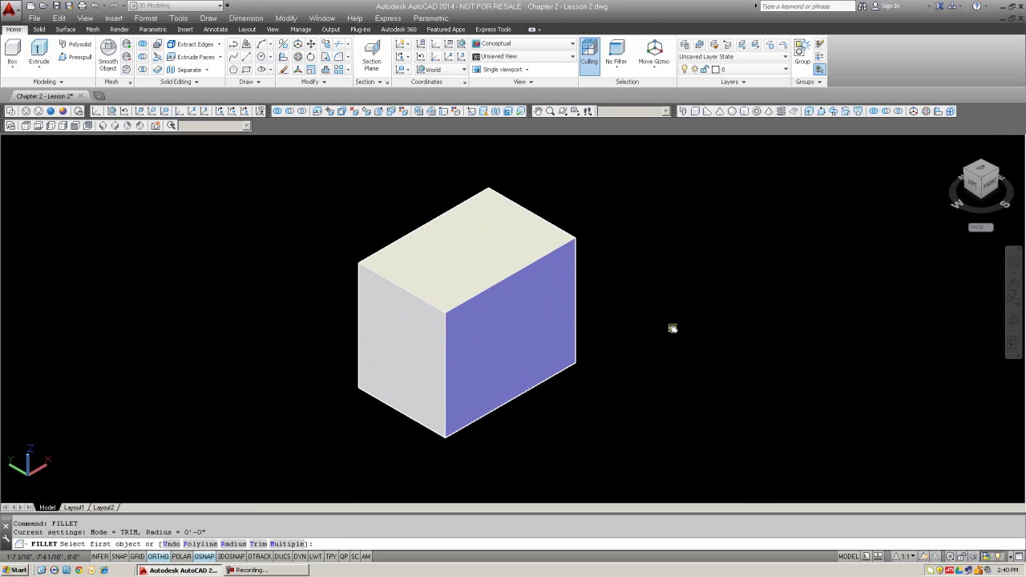
click(499, 283)
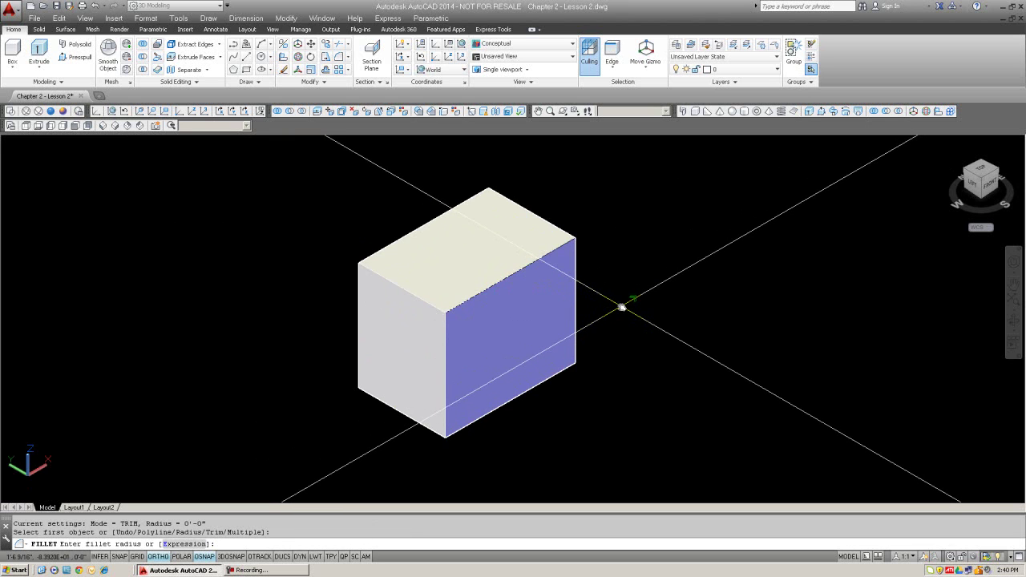
text(2)
key(Return)
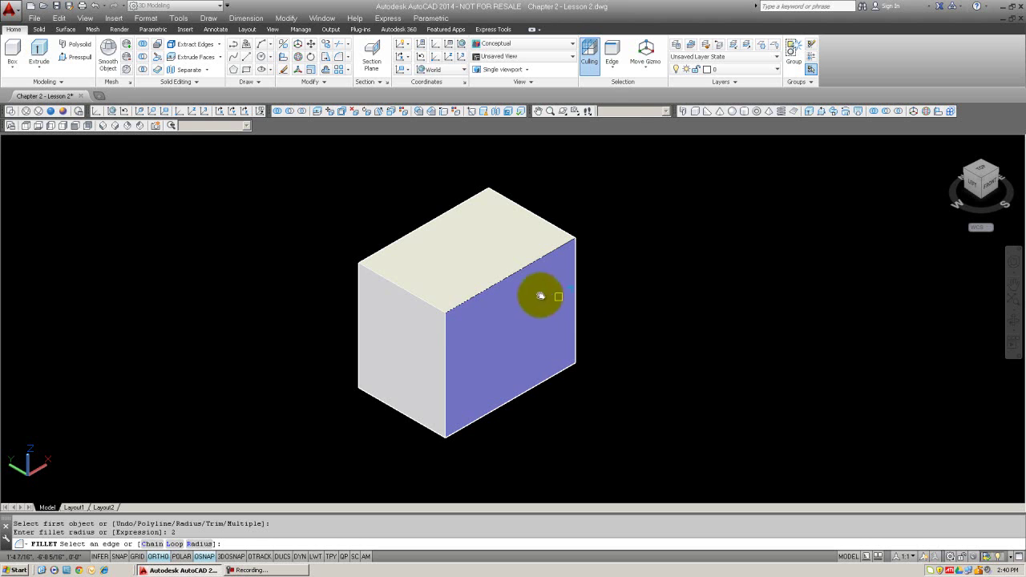
click(422, 302)
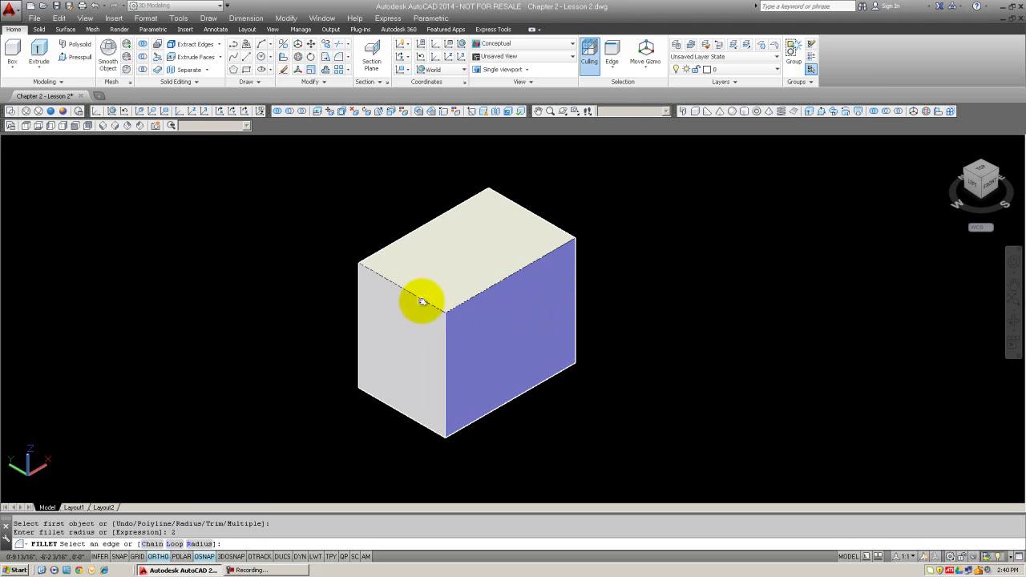
click(444, 343)
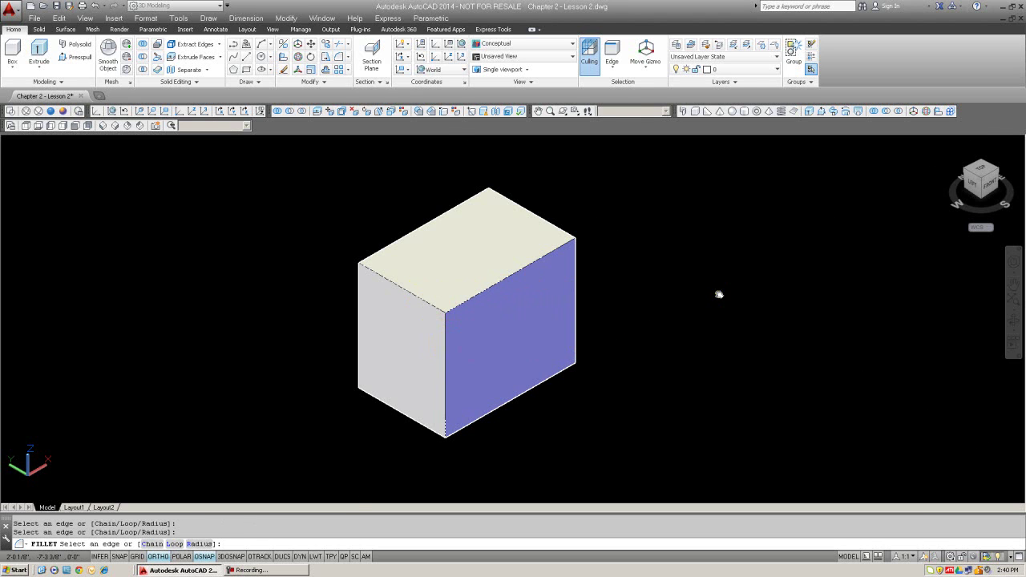
key(Return)
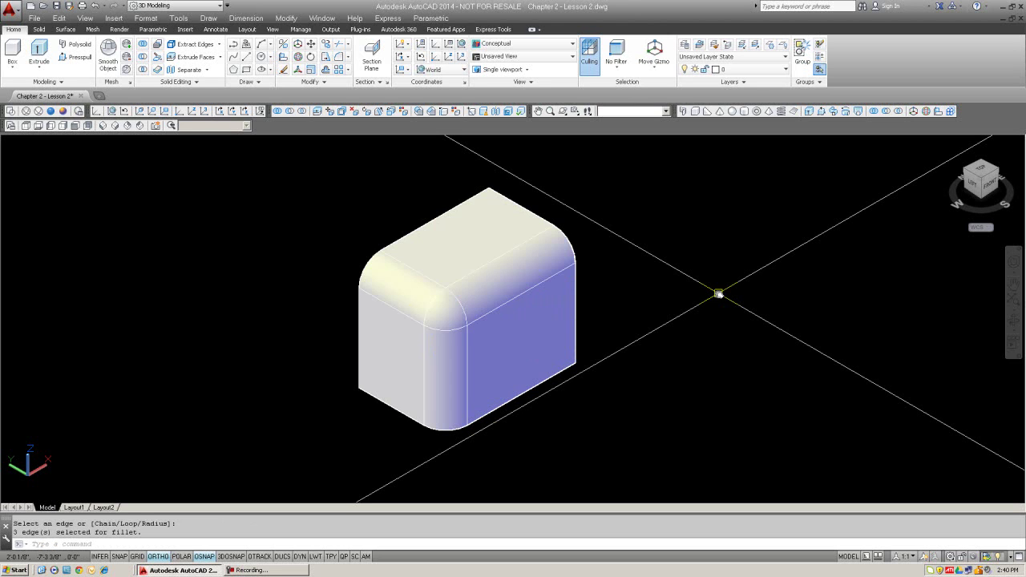
text(u)
key(Return)
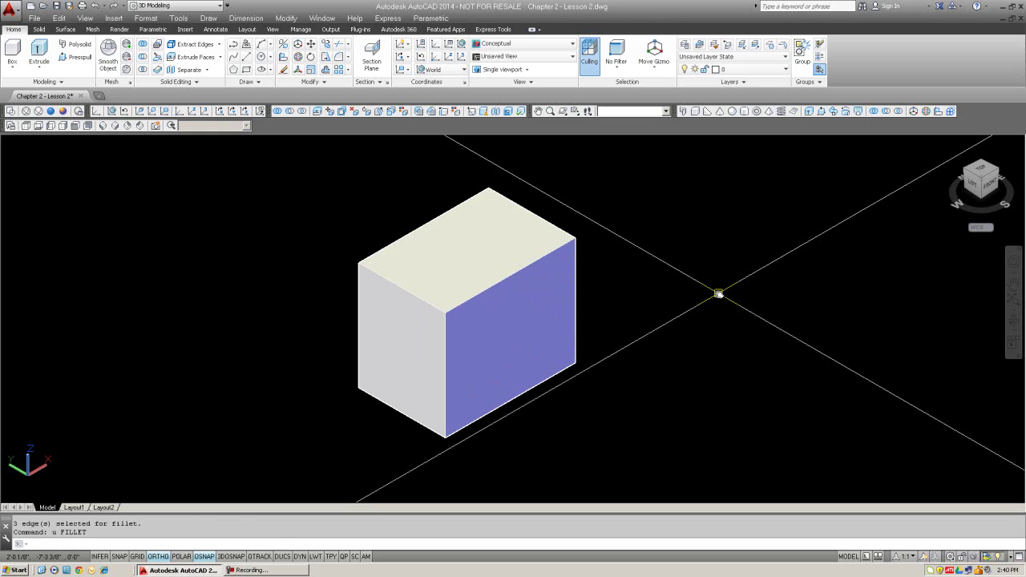
click(418, 112)
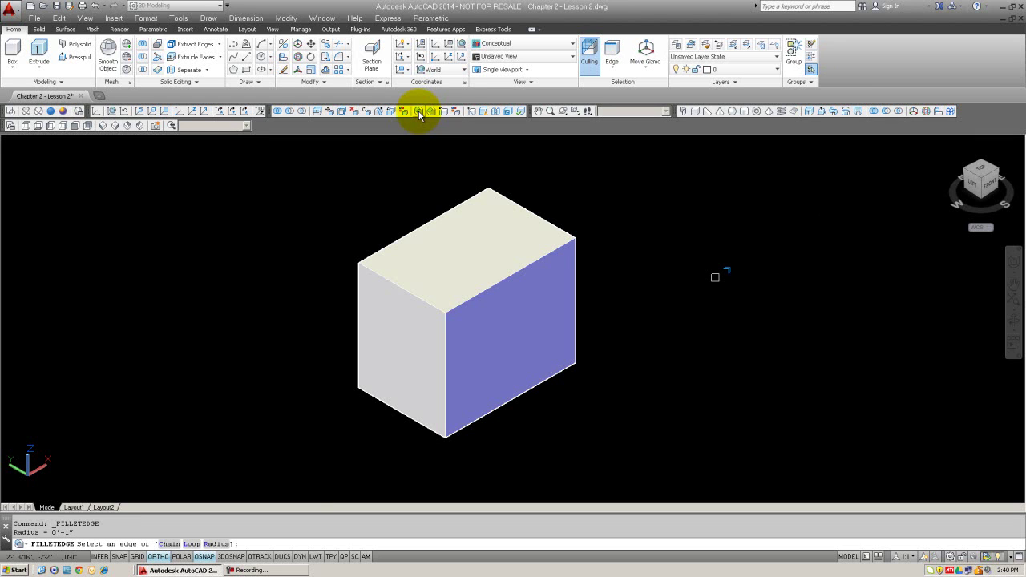
click(505, 283)
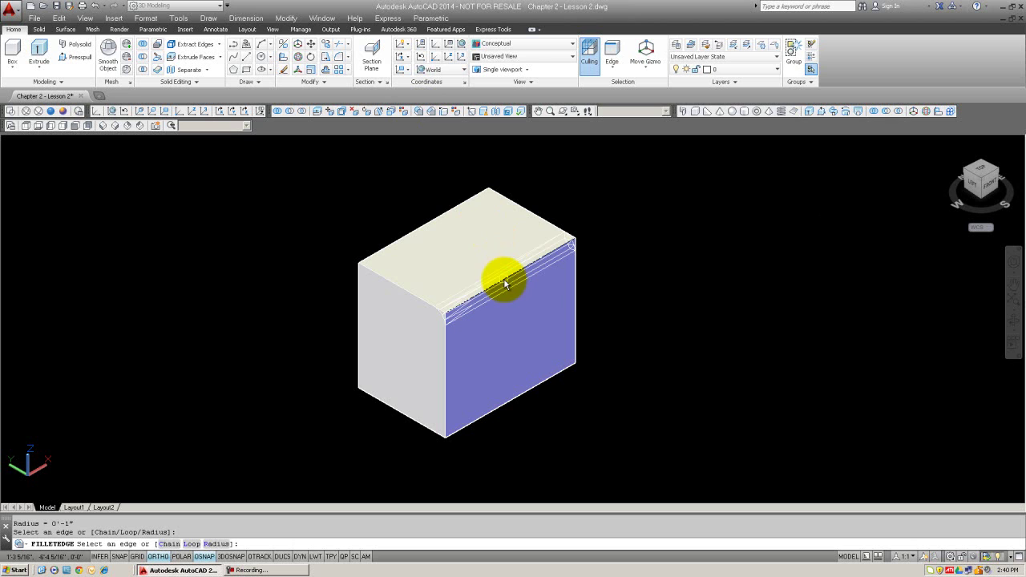
key(Return)
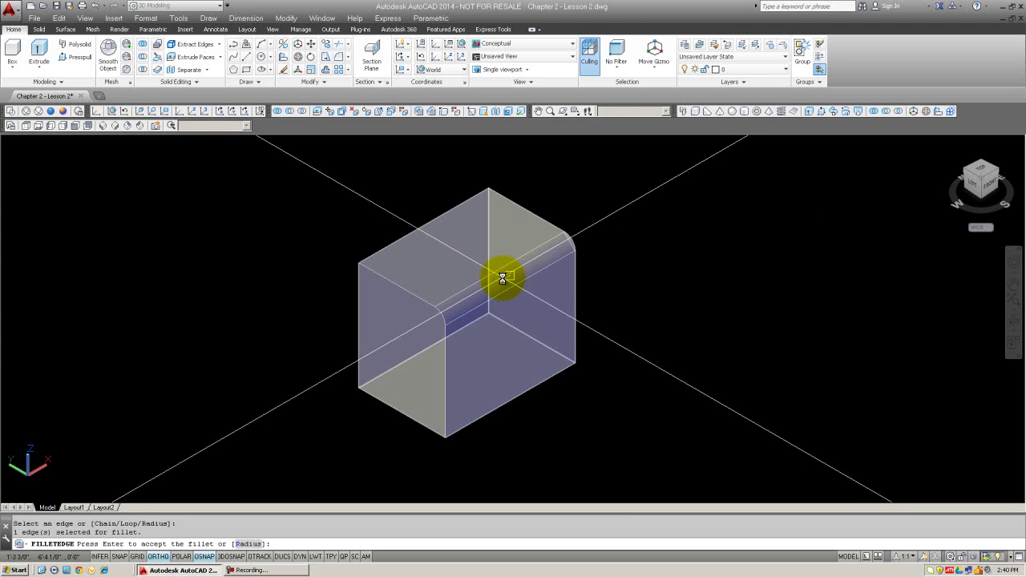
click(502, 280)
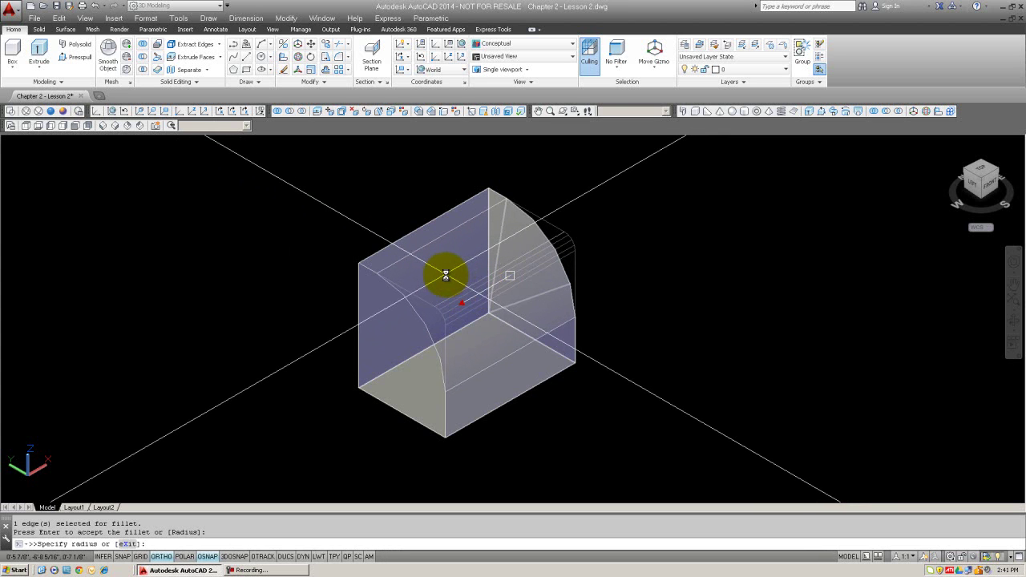
click(445, 275)
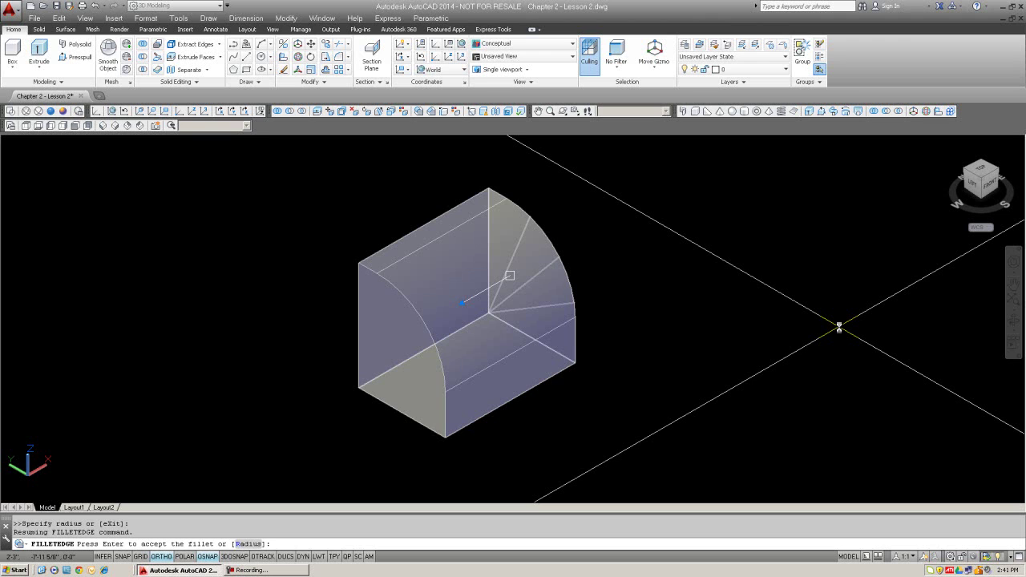
key(Return)
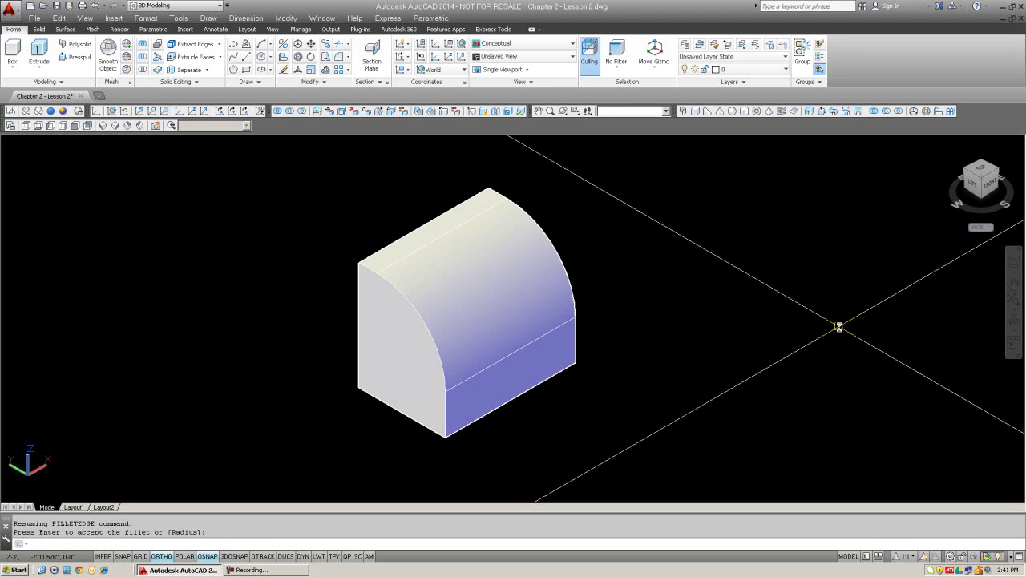
text(U)
key(Return)
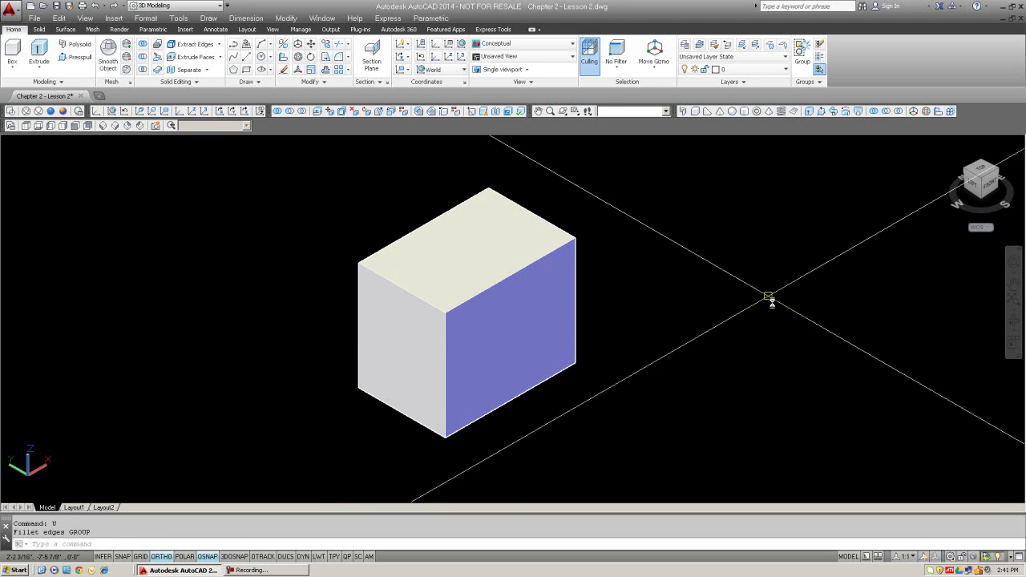
text(ch)
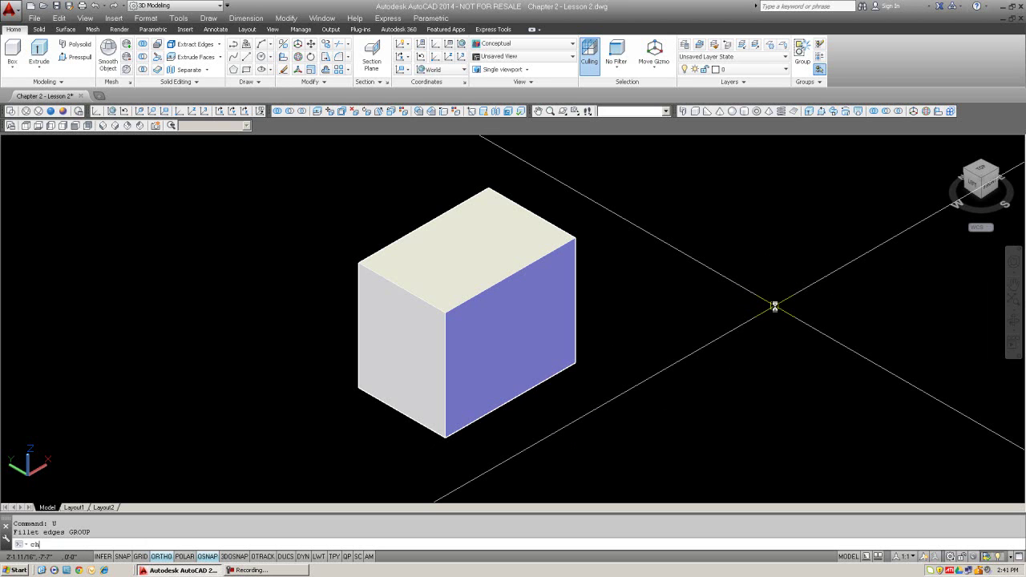
text(amfer)
key(Return)
click(507, 275)
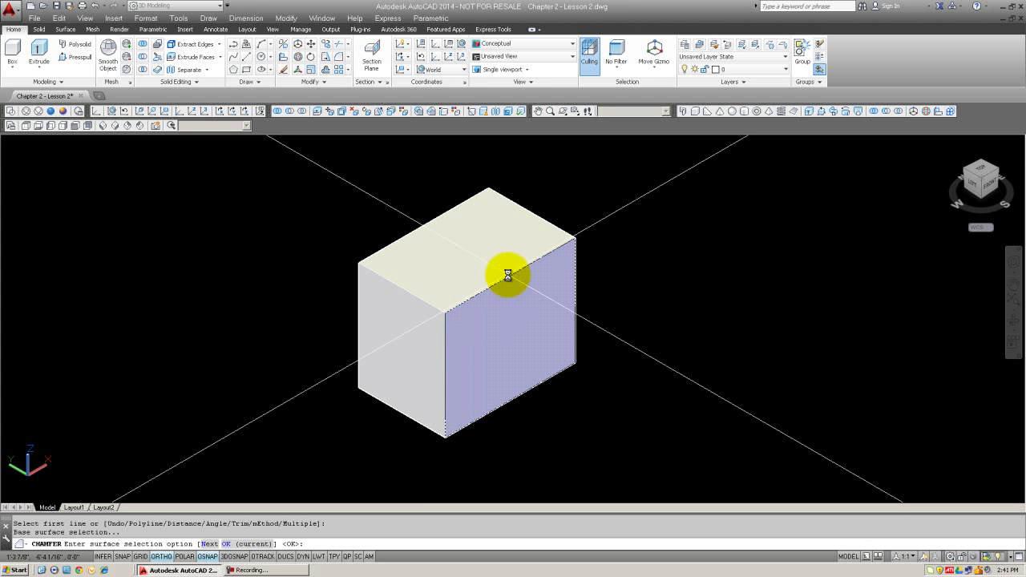
key(Return)
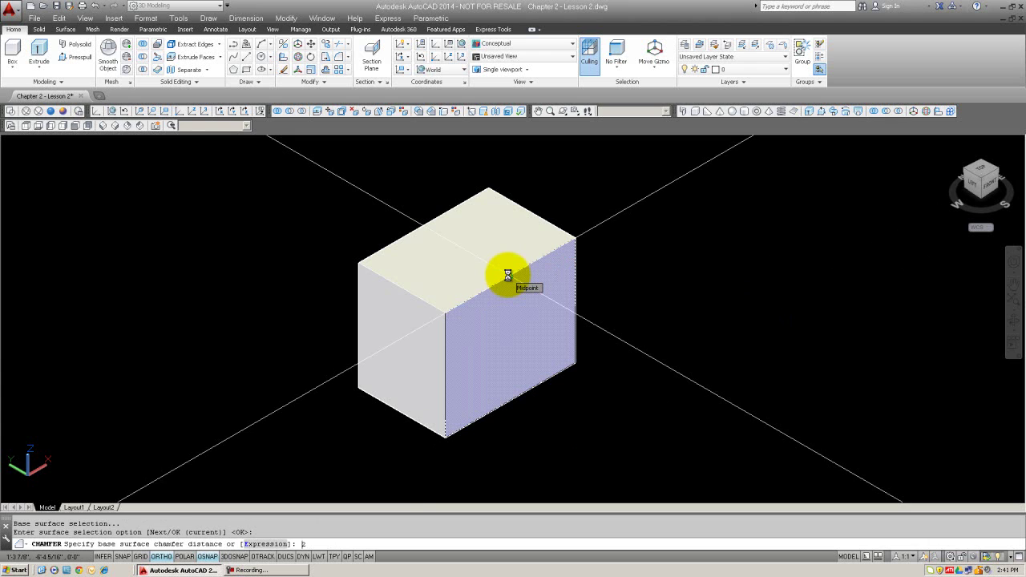
text(2)
key(Return)
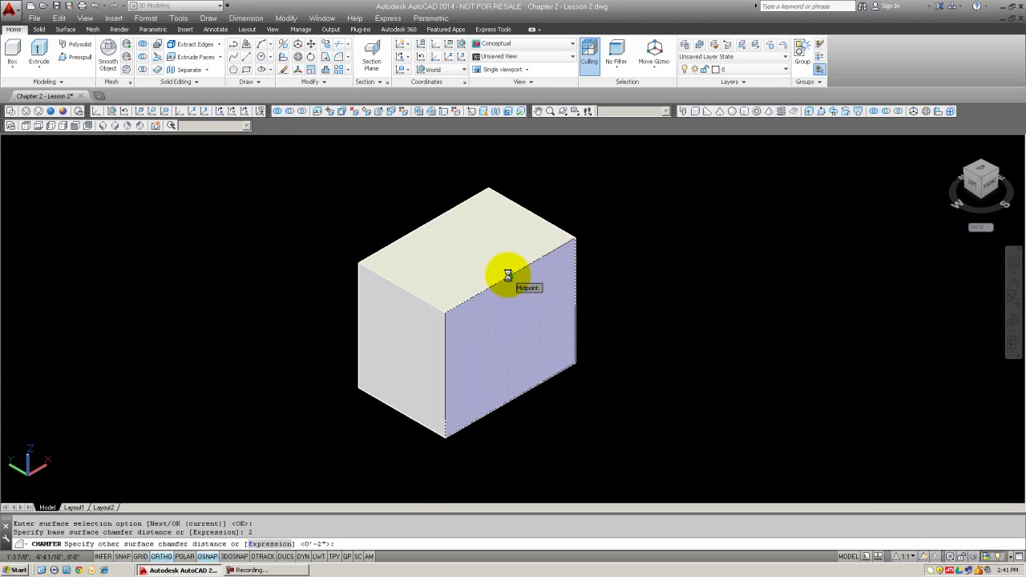
key(Return)
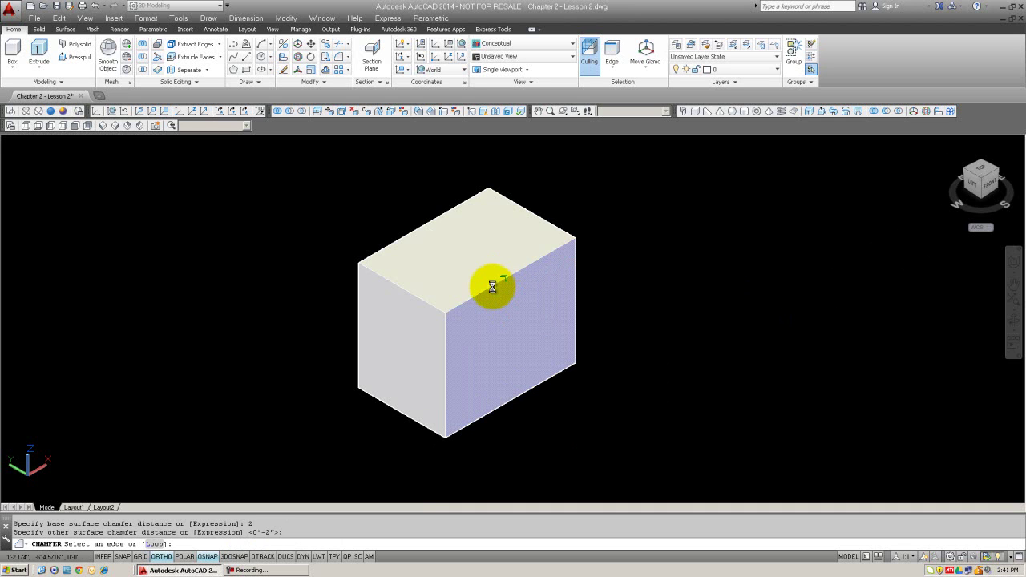
click(492, 287)
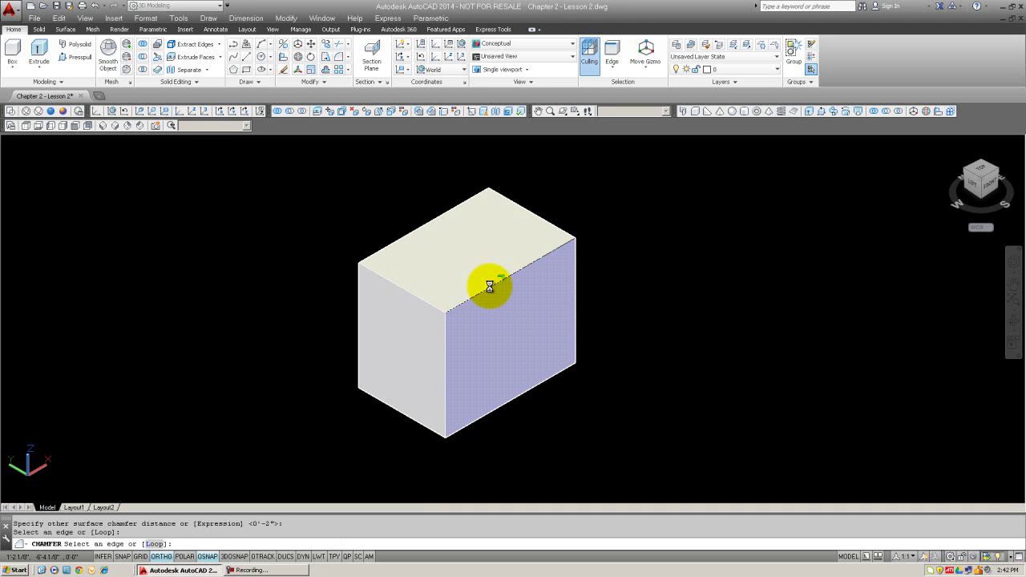
click(490, 286)
key(Return)
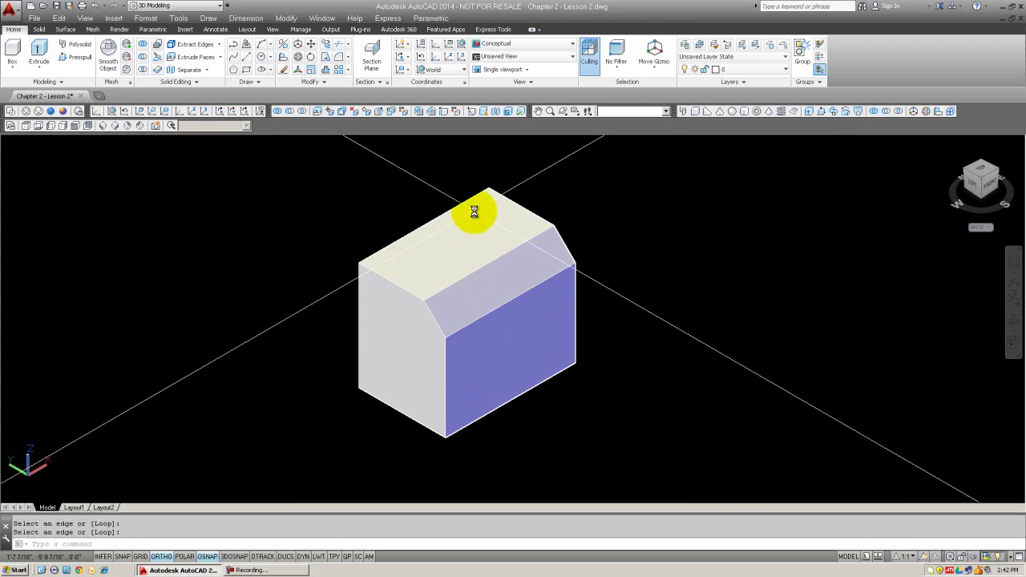
text(u)
key(Return)
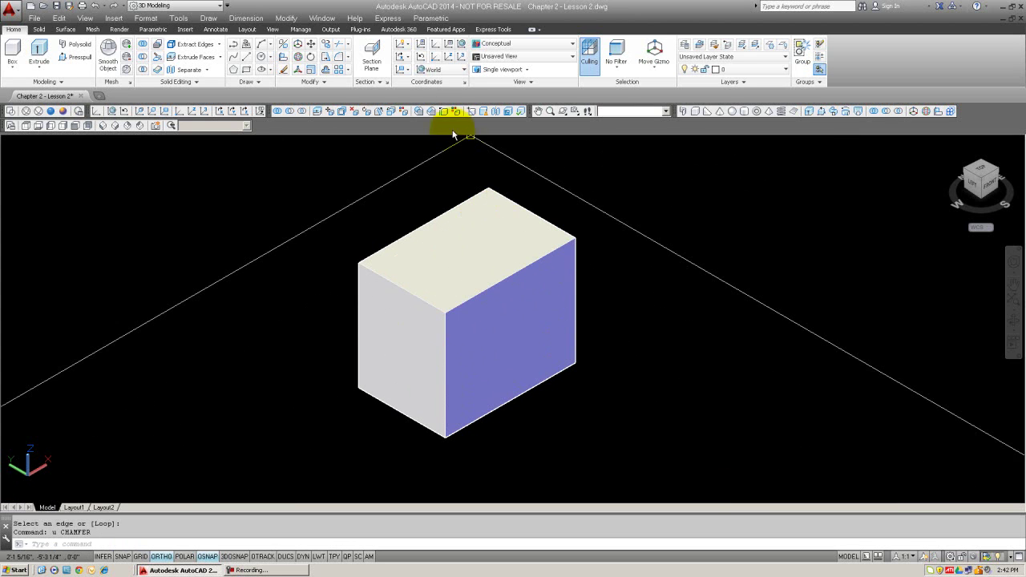
click(430, 112)
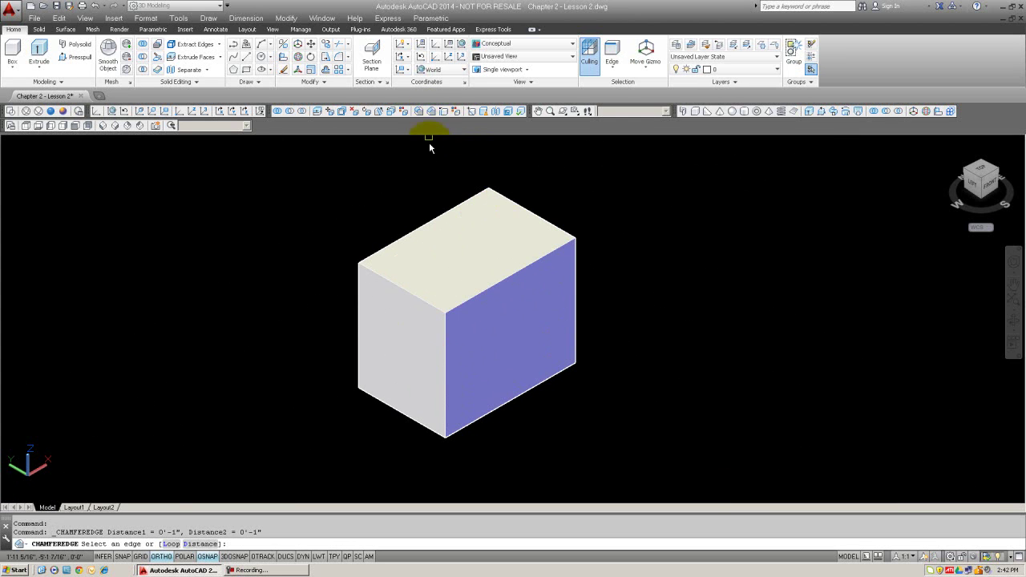
click(507, 277)
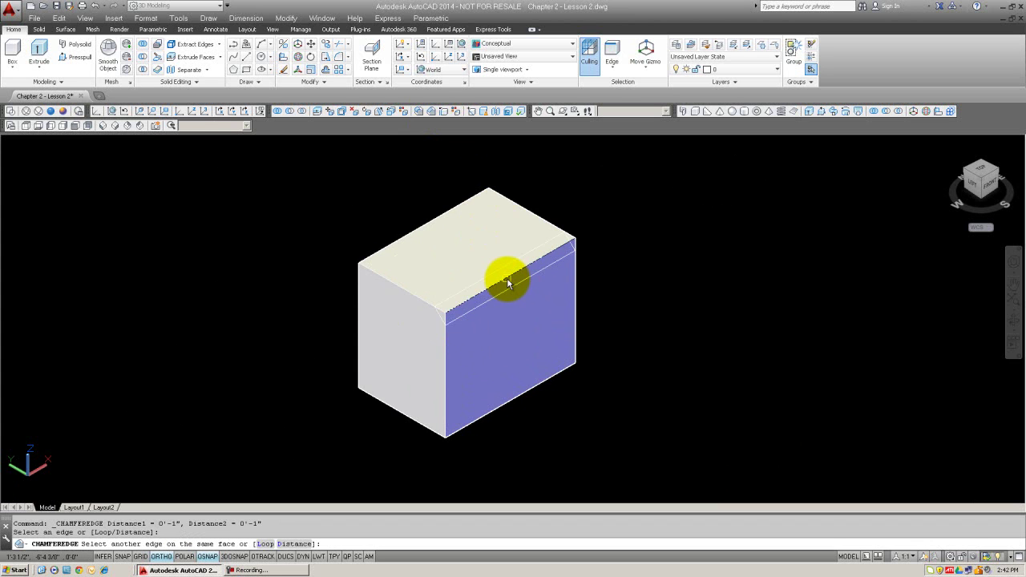
key(Return)
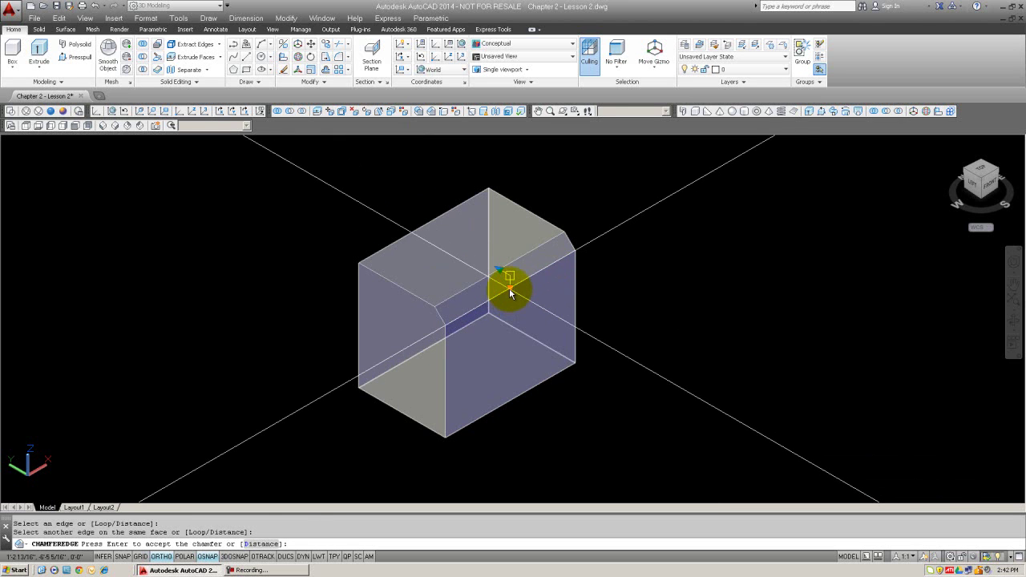
click(510, 294)
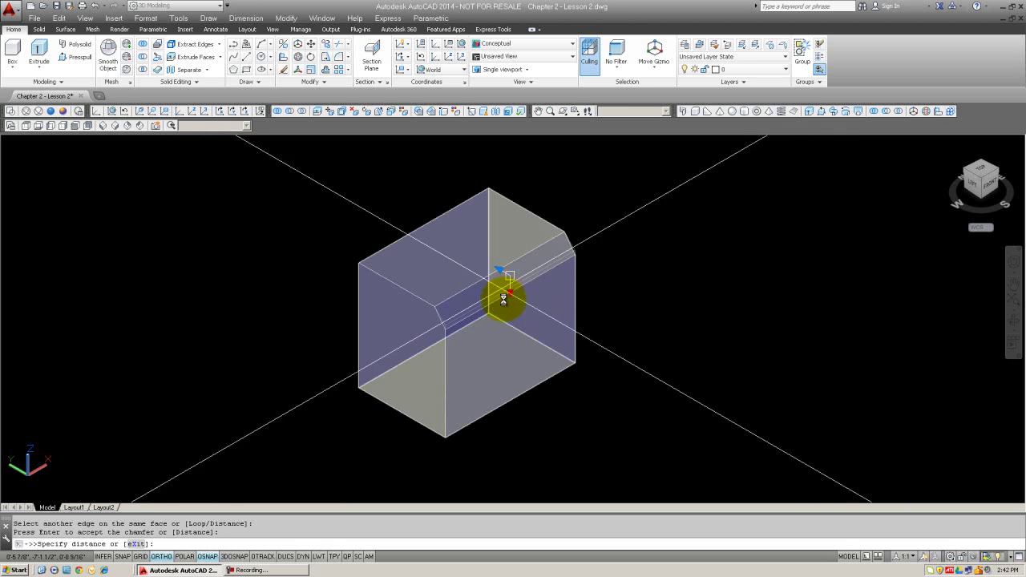
click(505, 323)
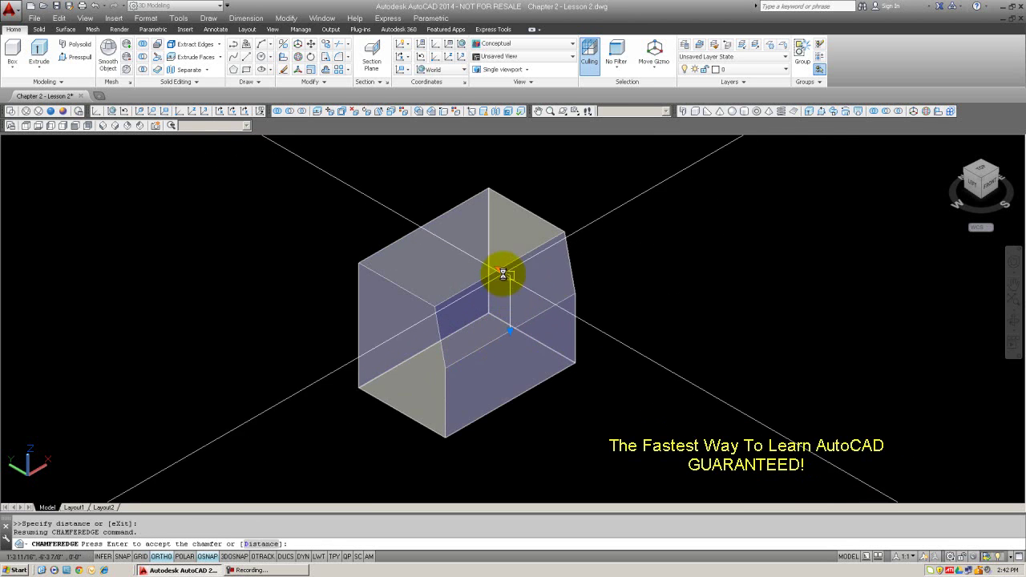
click(501, 271)
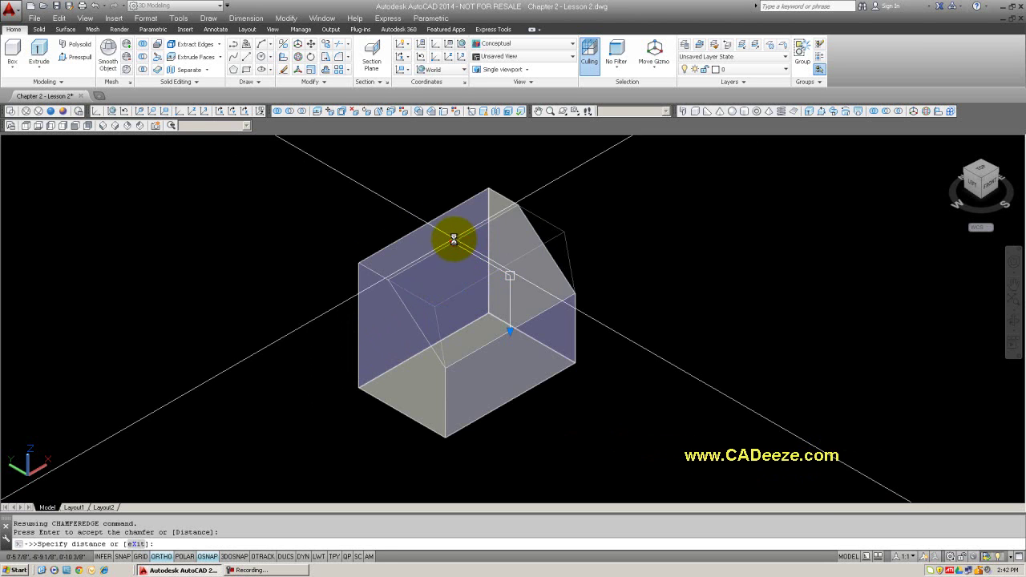
click(450, 238)
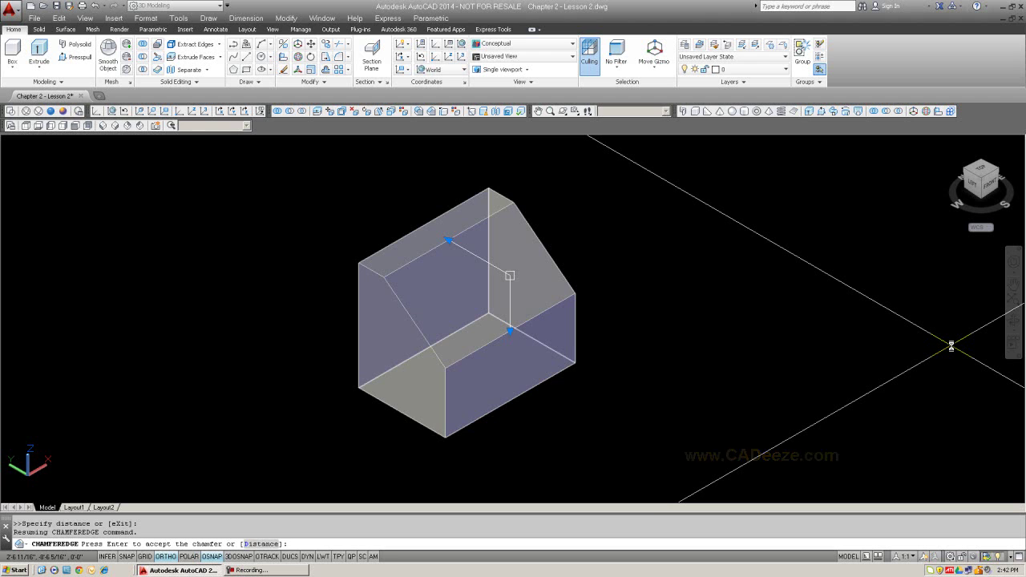
key(Return)
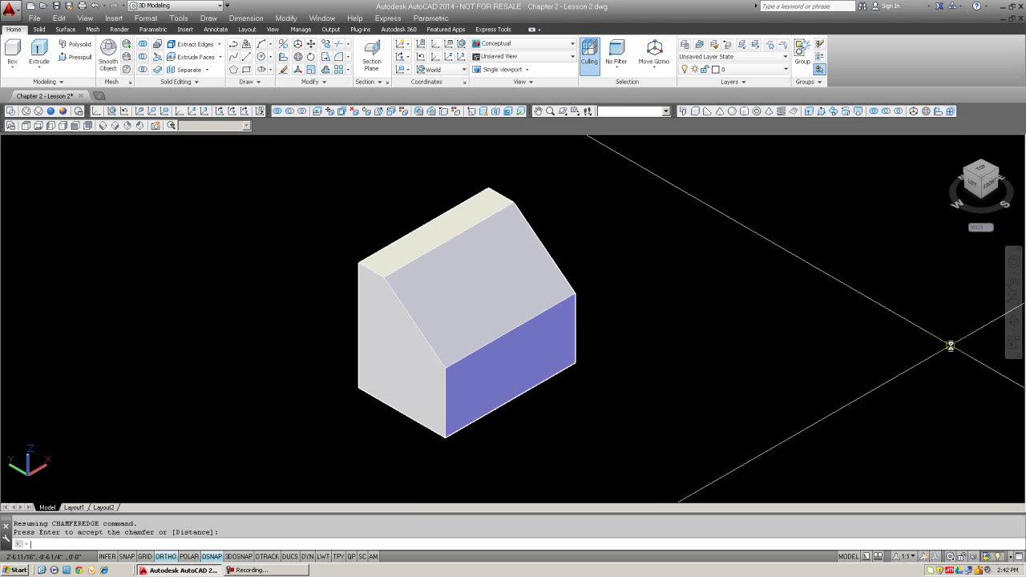
text(u)
key(Return)
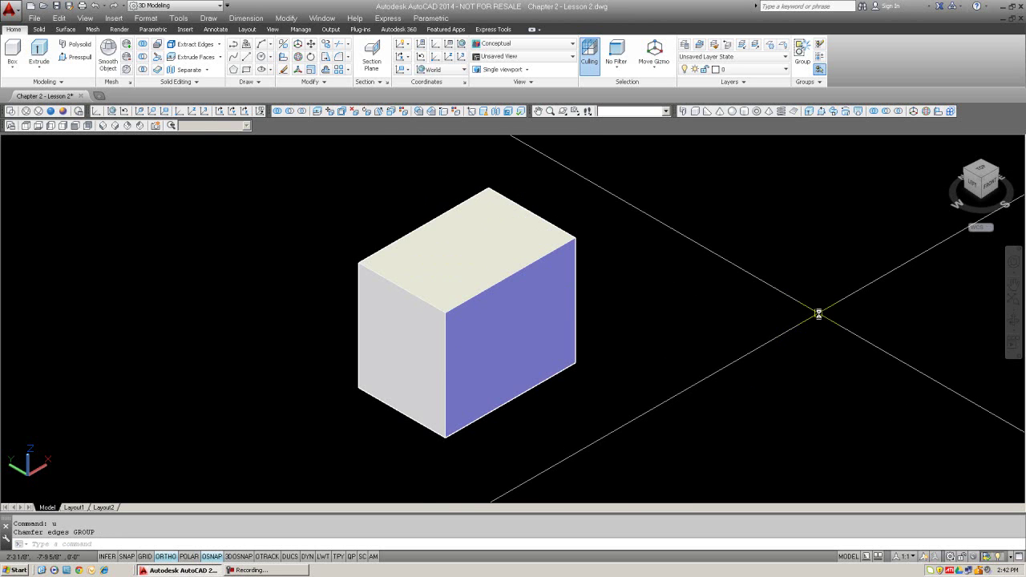